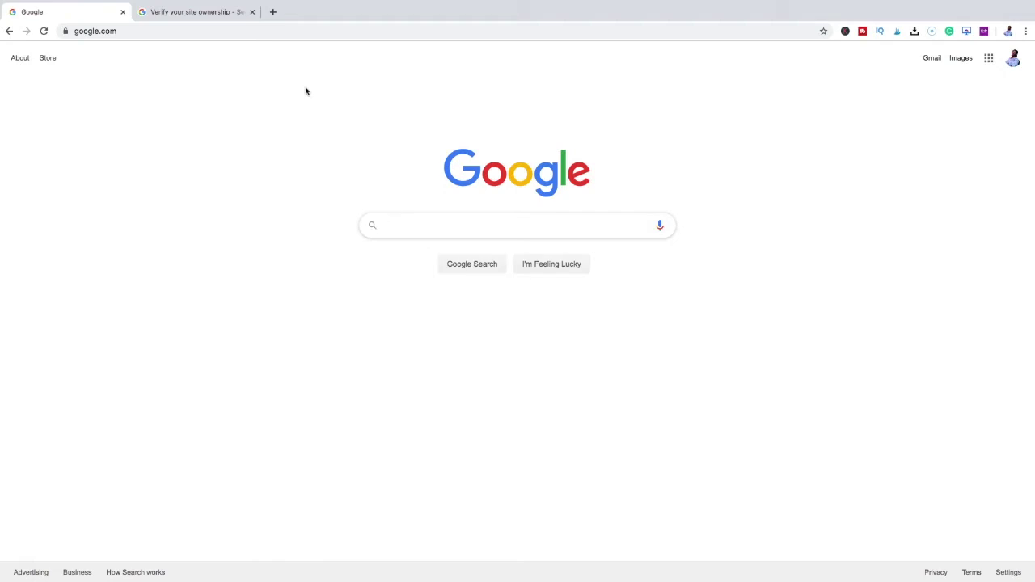
Search Google for "google search console" and start Google Search Console from its official page.
text(Goo)
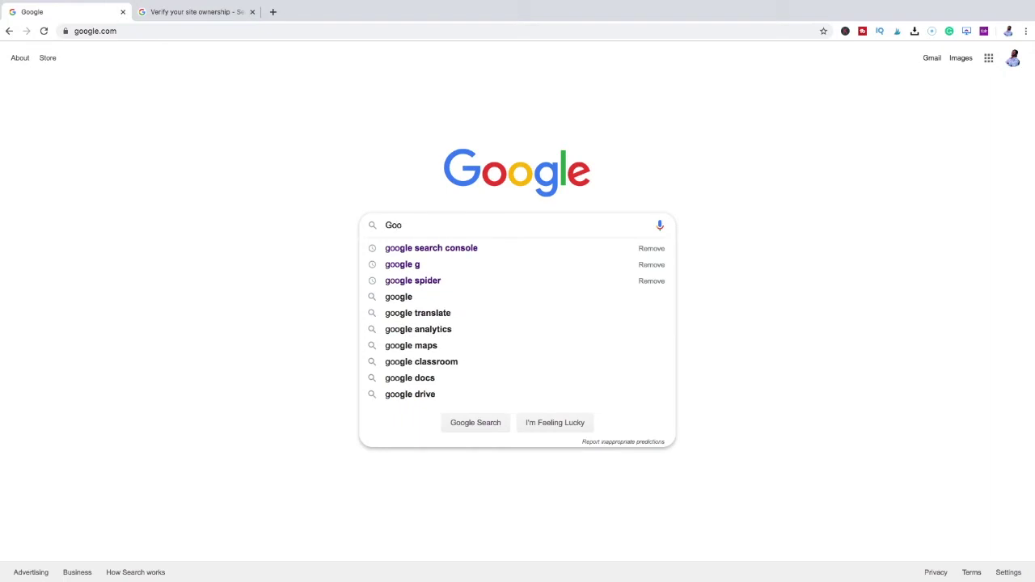
key(Down)
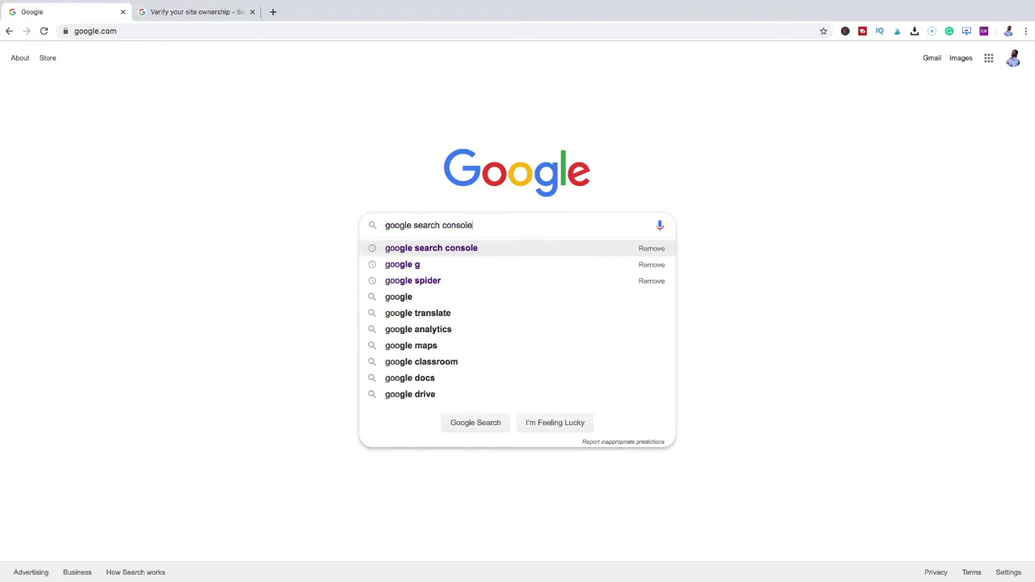
key(Return)
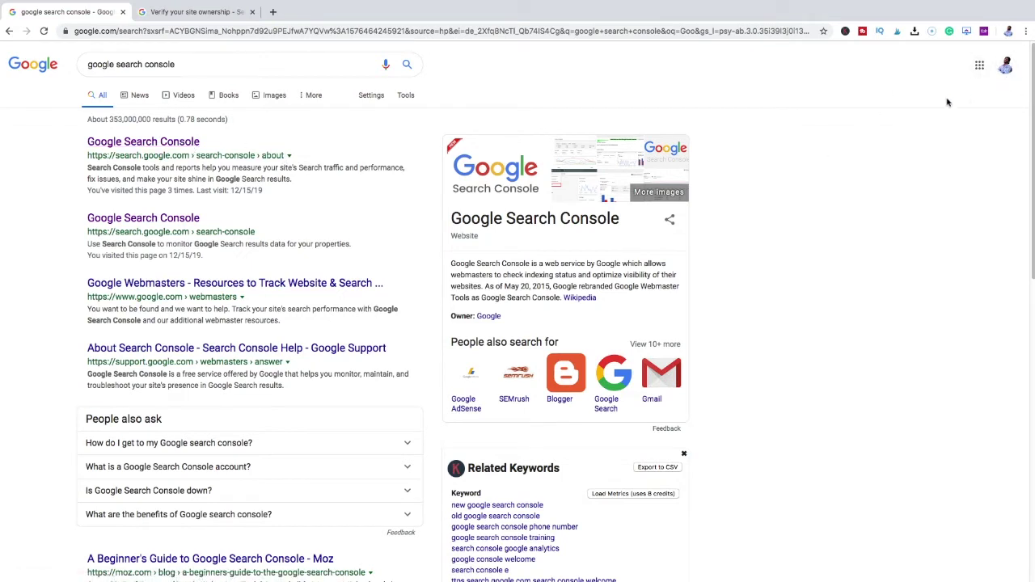
click(147, 148)
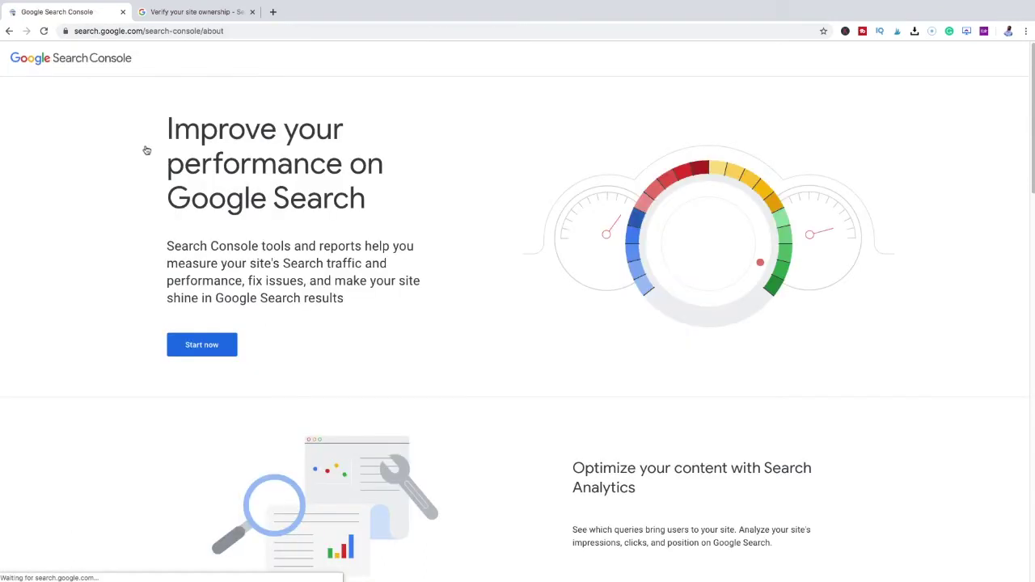
click(203, 346)
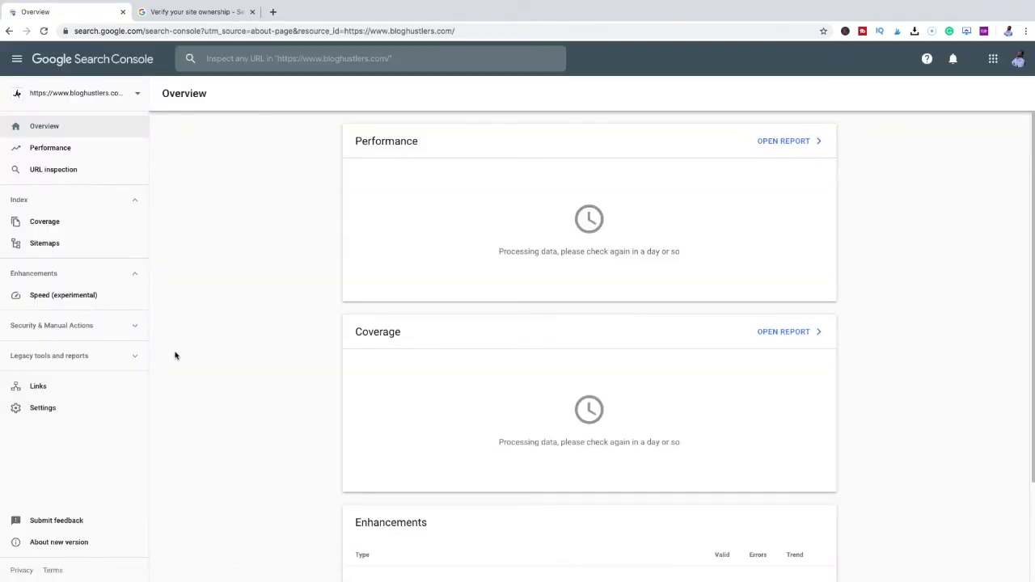
click(37, 99)
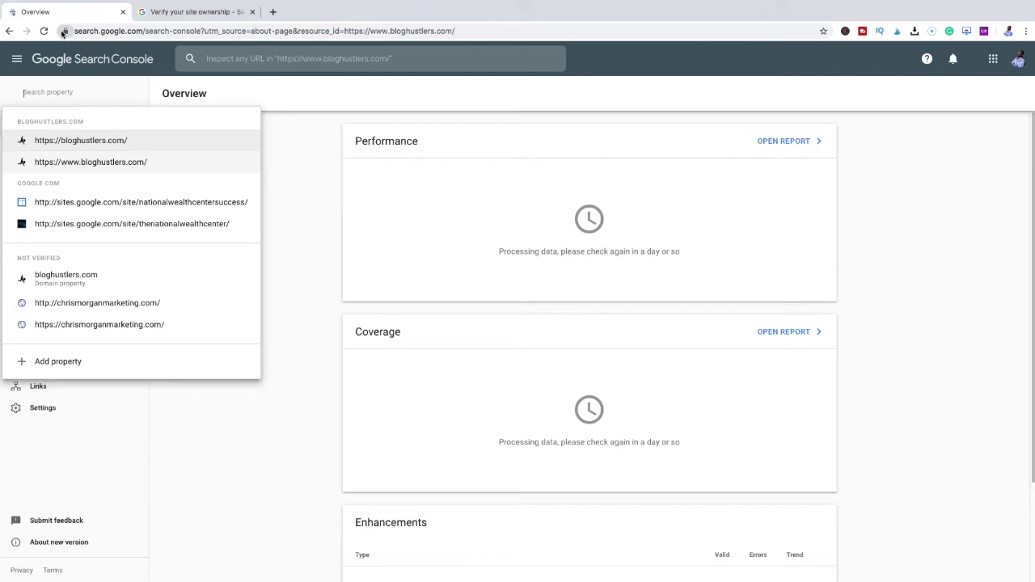
click(227, 422)
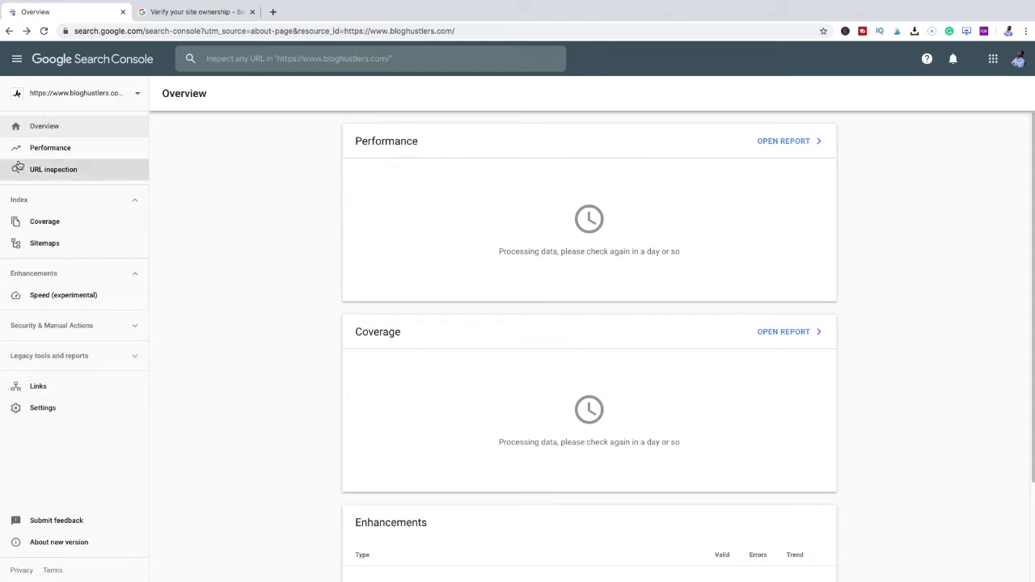
click(39, 129)
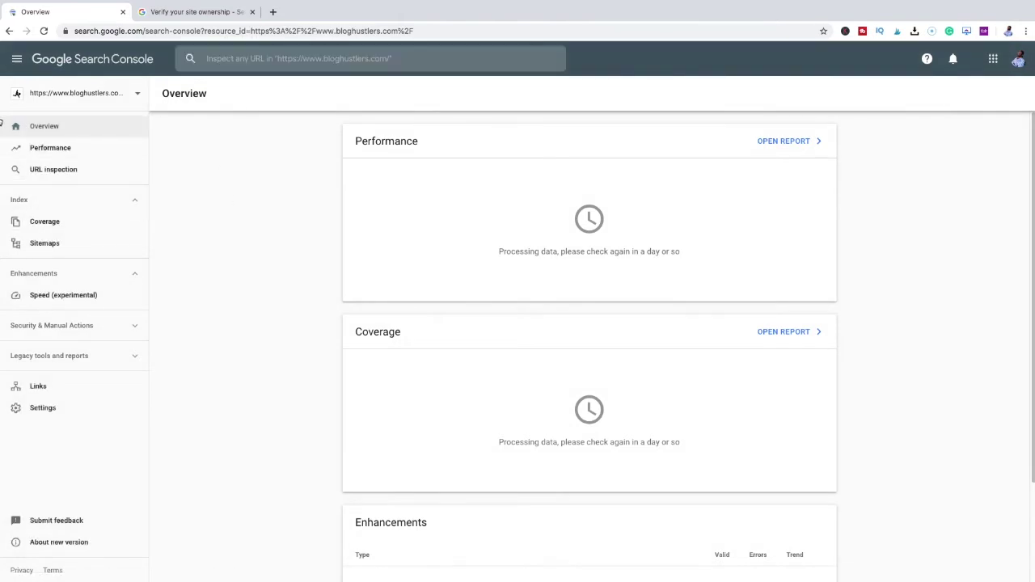
click(51, 98)
click(64, 142)
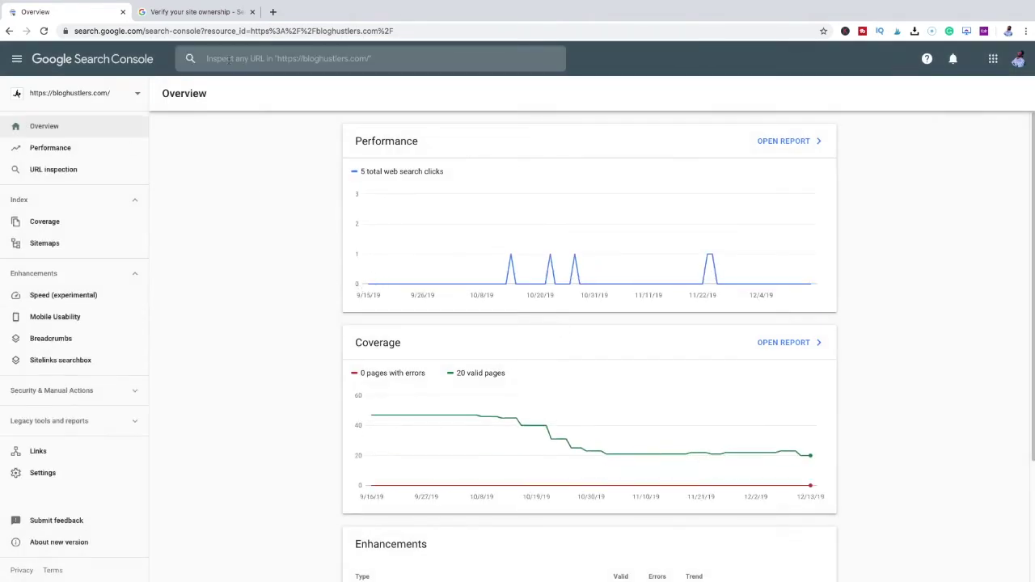
click(76, 98)
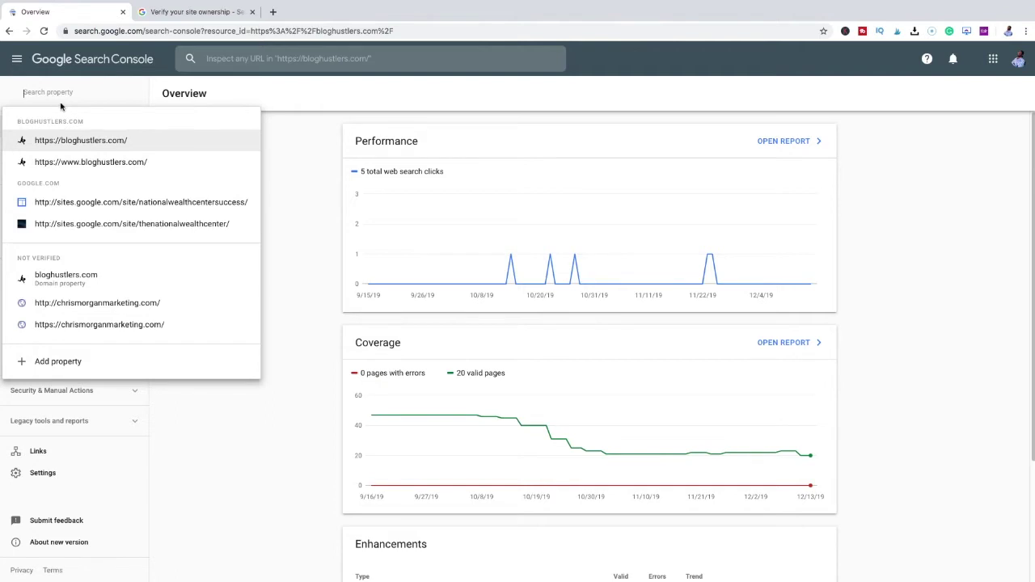
click(79, 141)
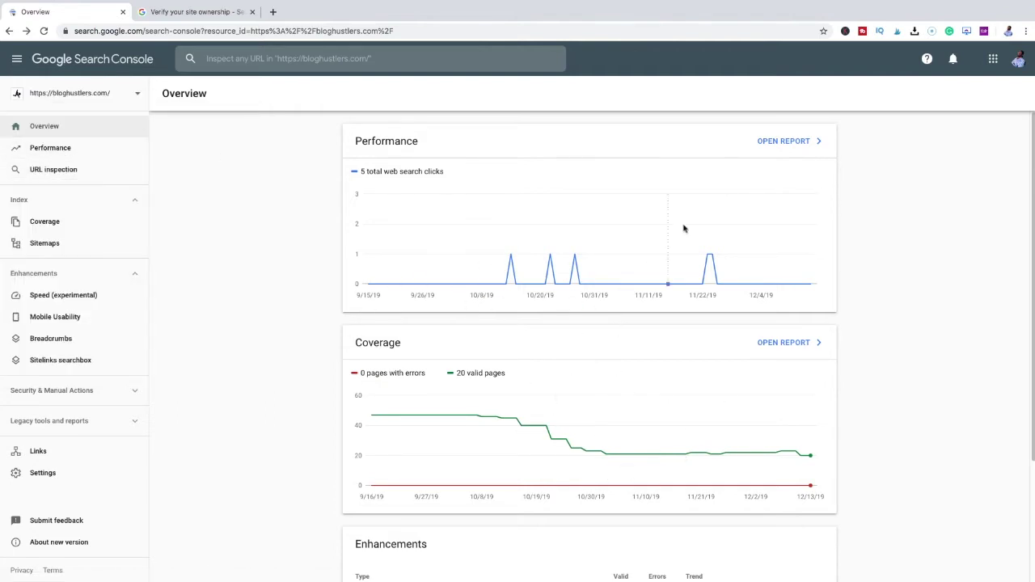
mouse_move(595, 402)
click(70, 97)
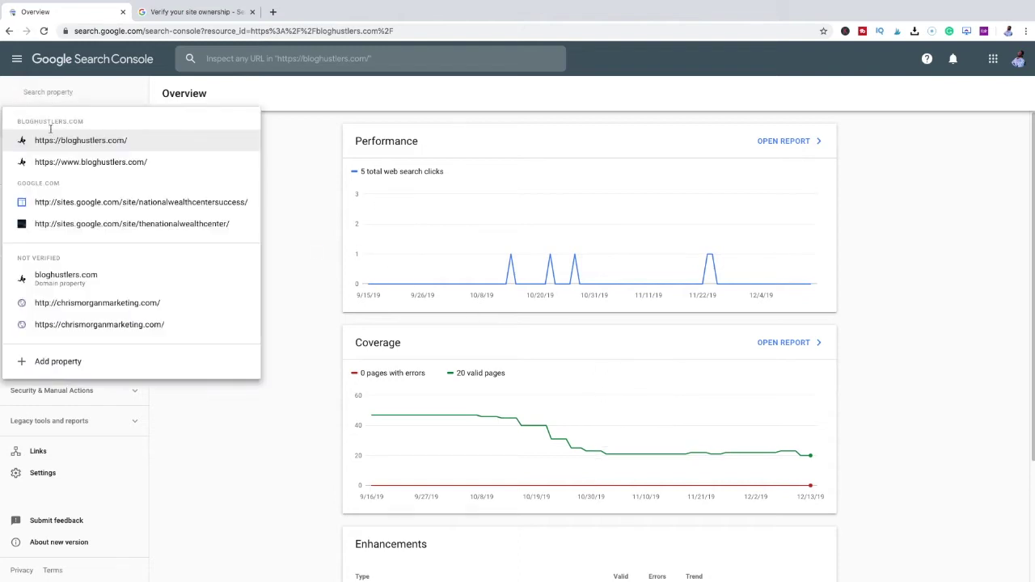
click(94, 366)
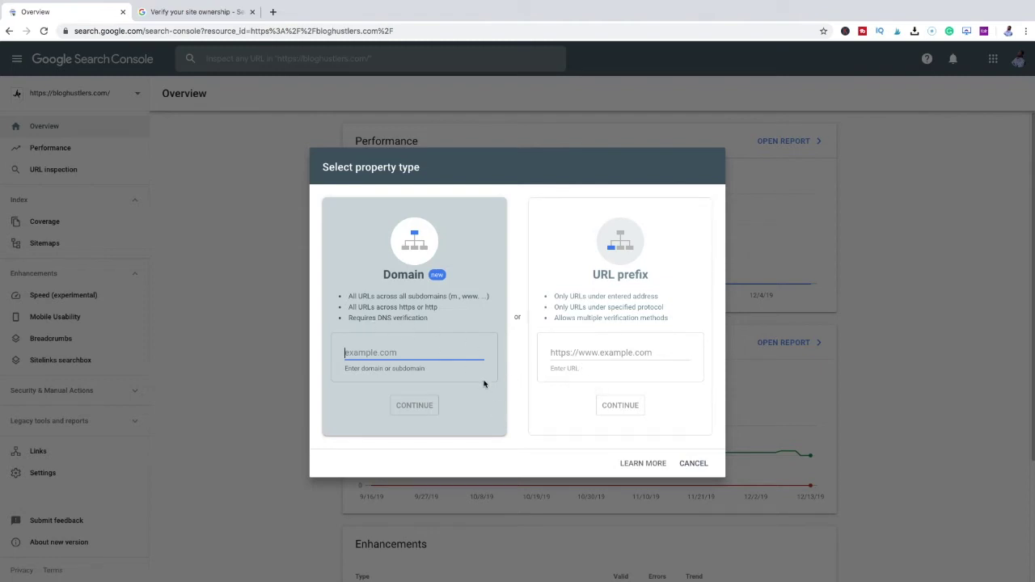
click(573, 356)
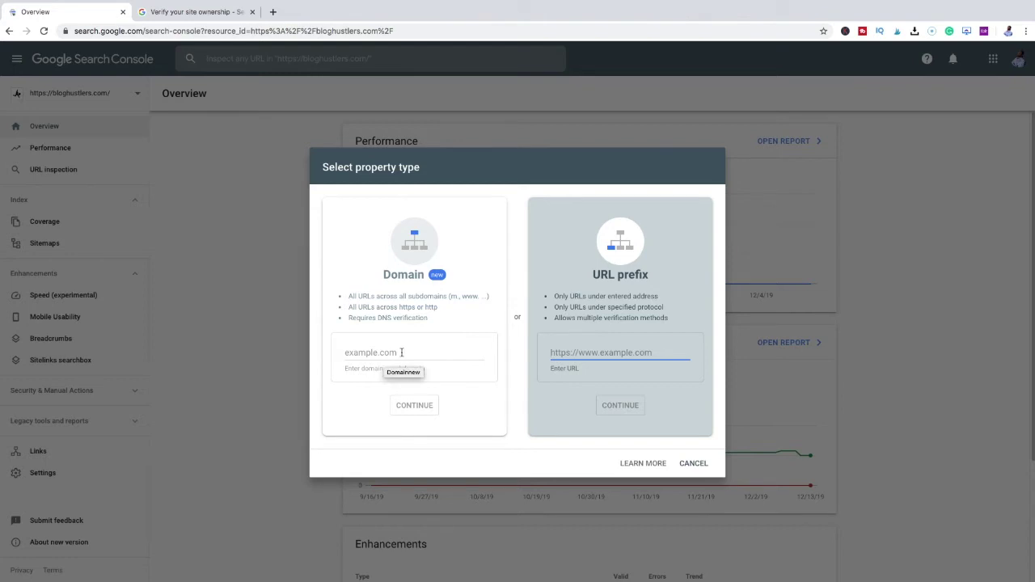
click(364, 356)
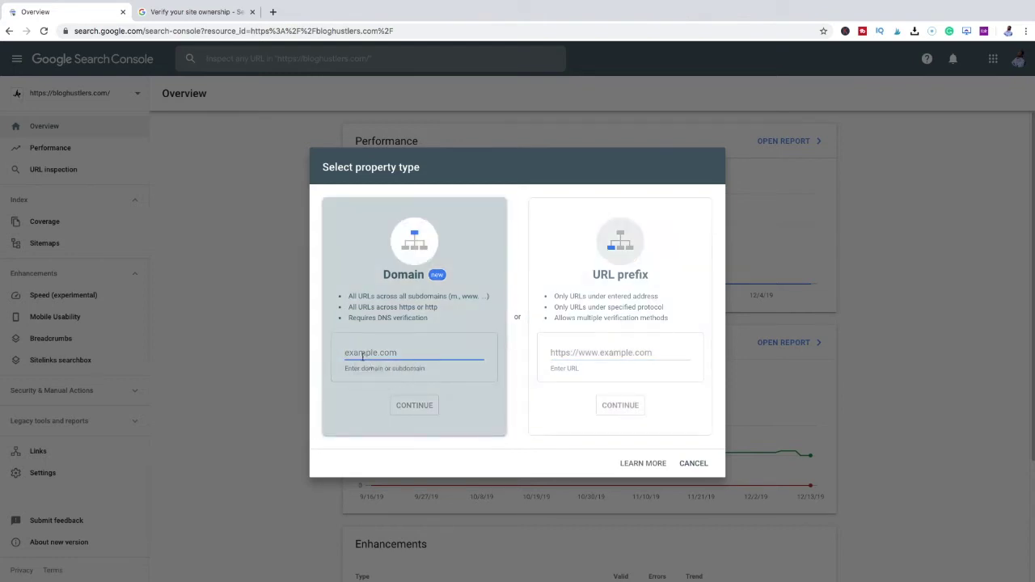
click(594, 354)
text(https://)
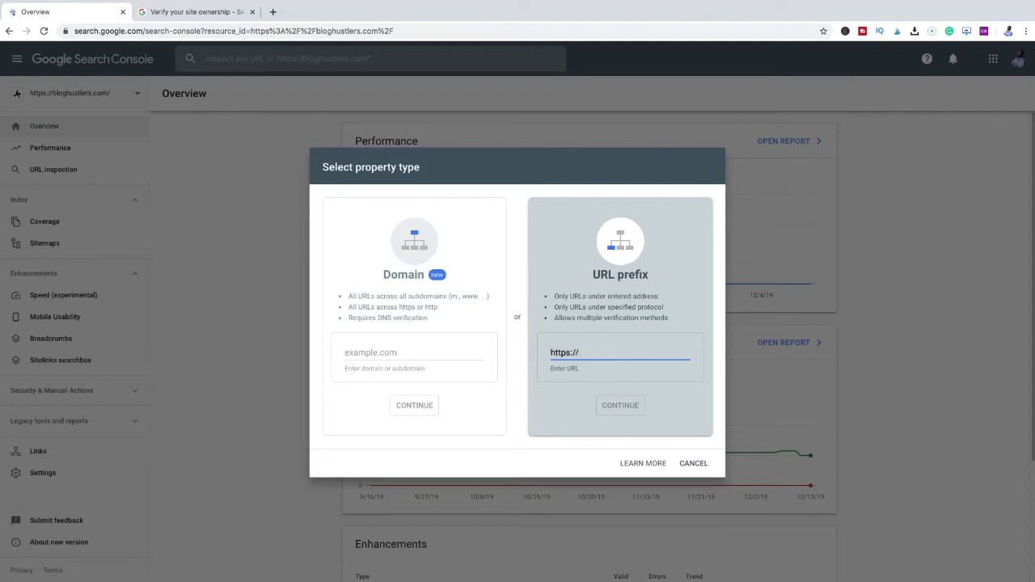
text(bl)
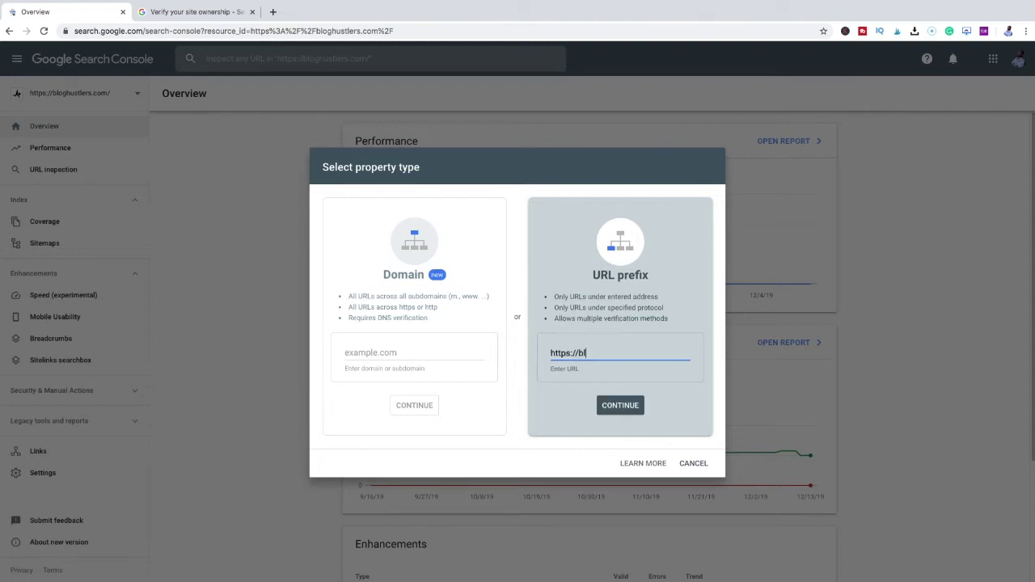
text(oghustlers.com)
click(615, 407)
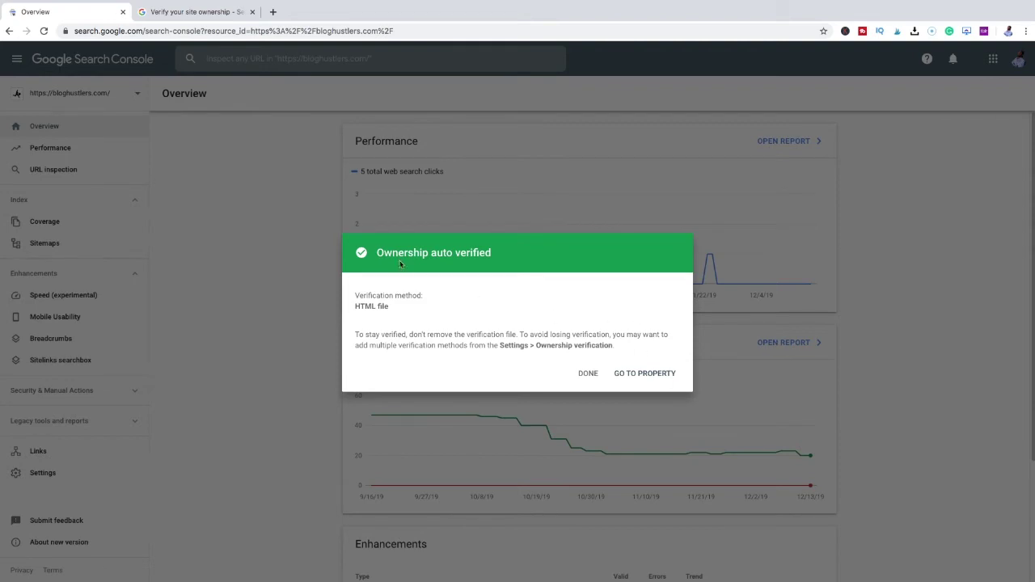
click(582, 376)
Add a Domain property for bloghustlers.com and continue to its DNS ownership verification.
click(74, 97)
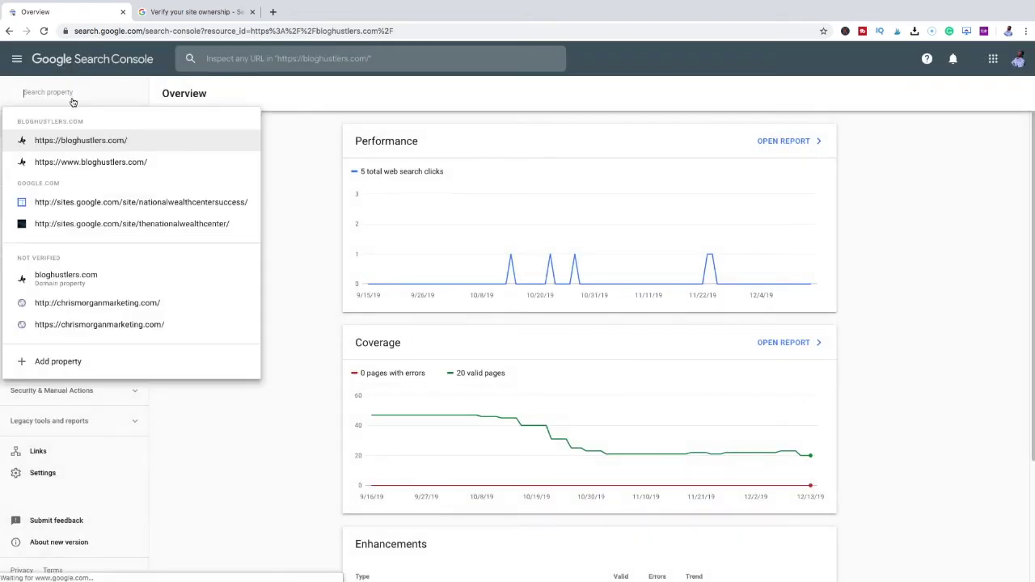
click(76, 367)
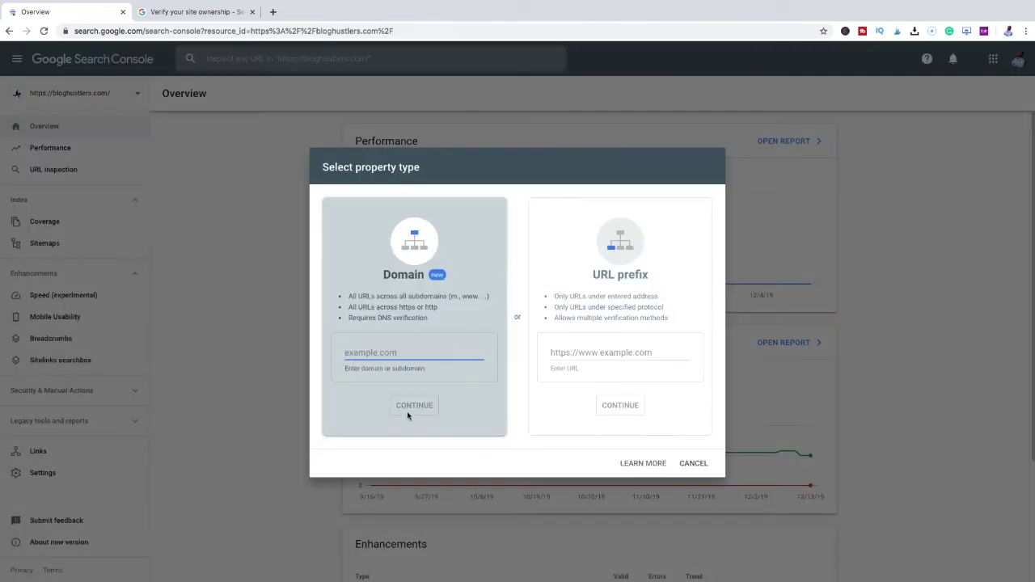
text(bl)
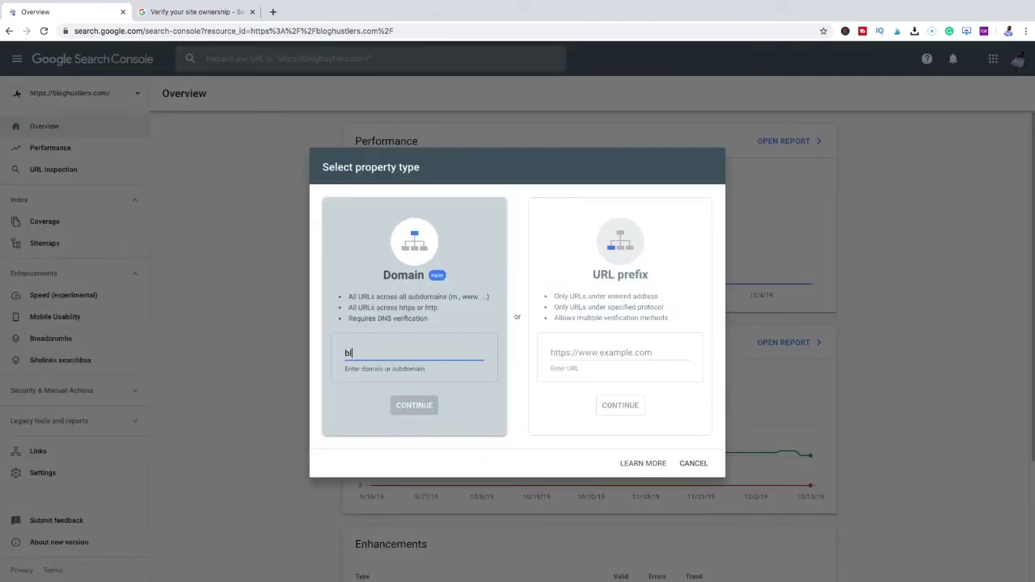
text(oghustlers.com)
click(406, 409)
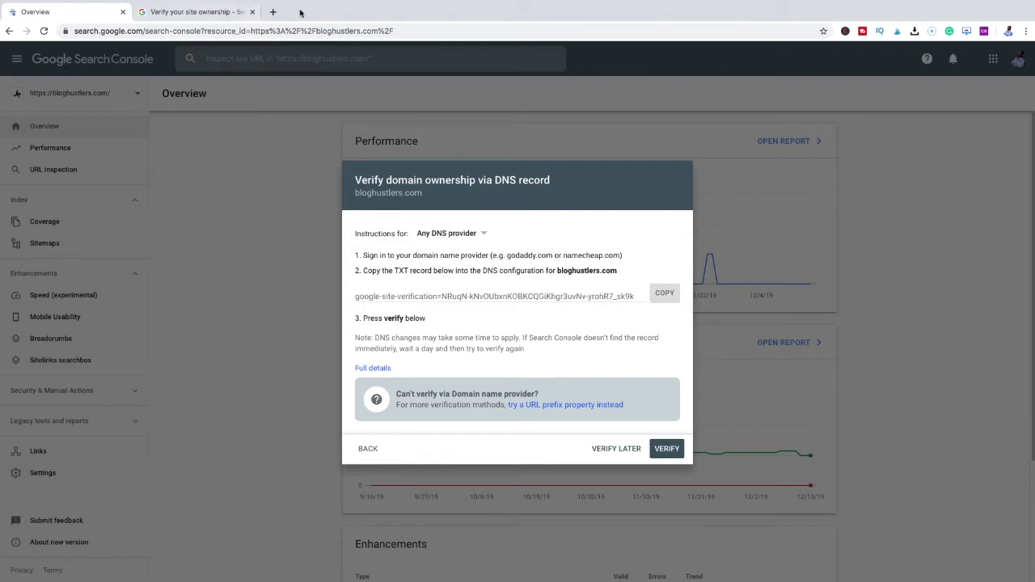
Open the HostGator cPanel at cloud2.hostgator.com:2083 in a new browser tab and log in.
click(273, 12)
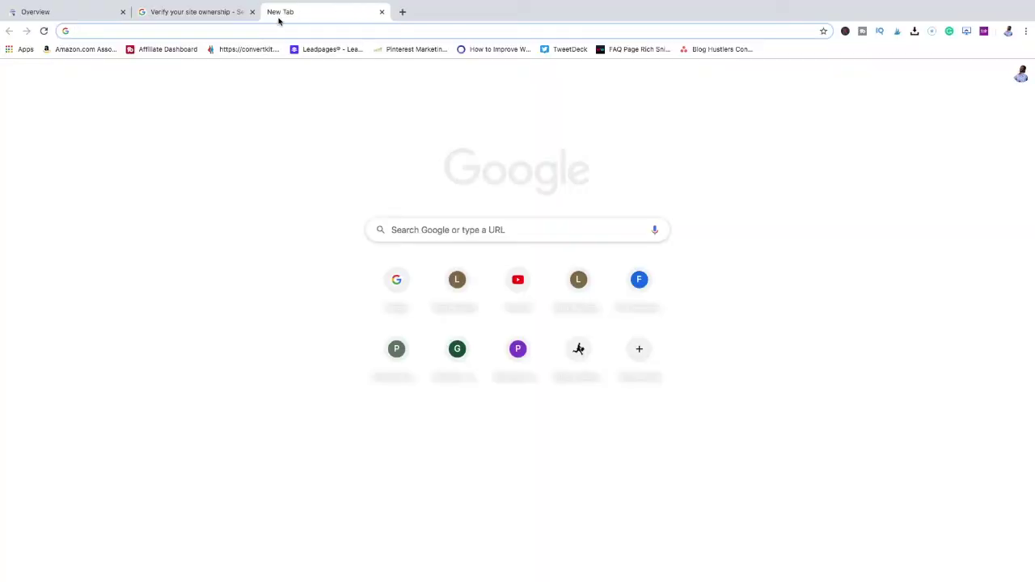
text(h)
key(BackSpace)
key(BackSpace)
text(clo)
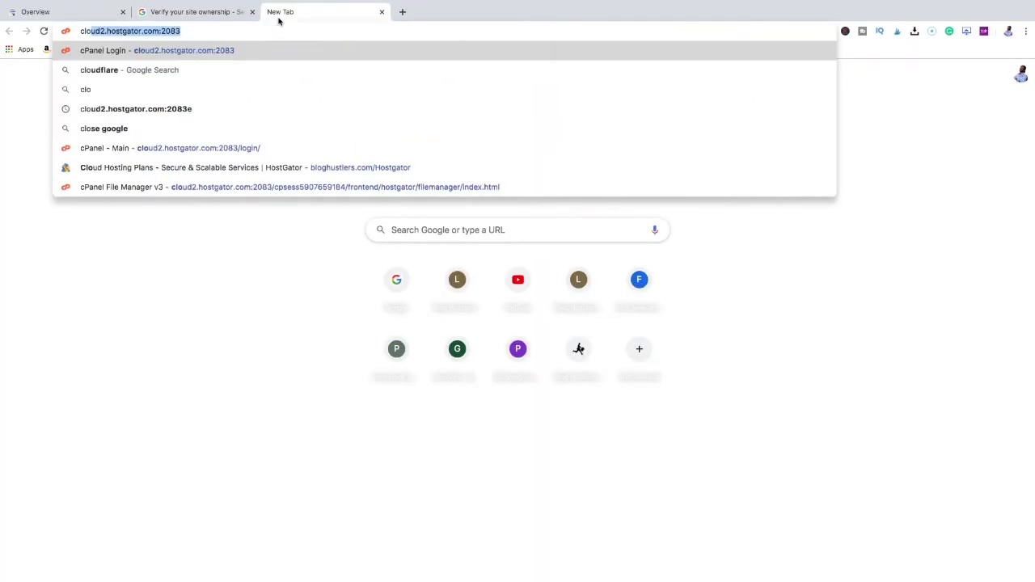
key(Right)
key(Return)
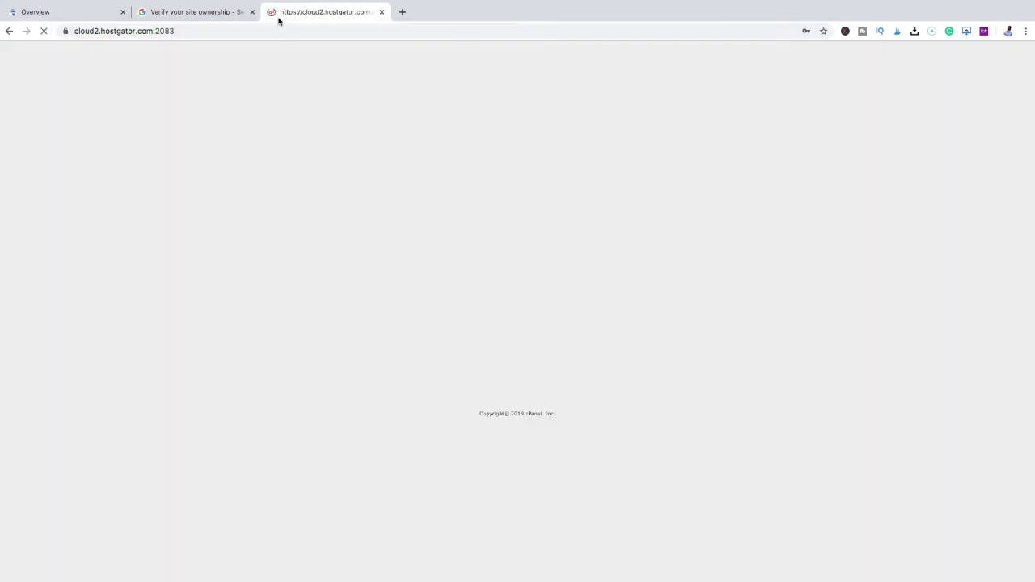
click(531, 328)
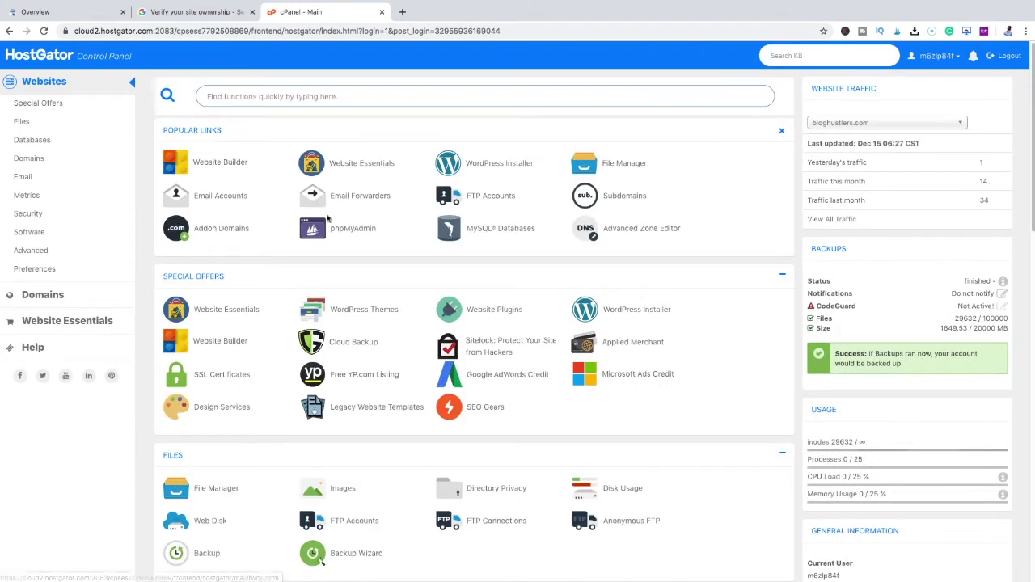
Return to Search Console and copy the TXT verification record for bloghustlers.com.
click(36, 11)
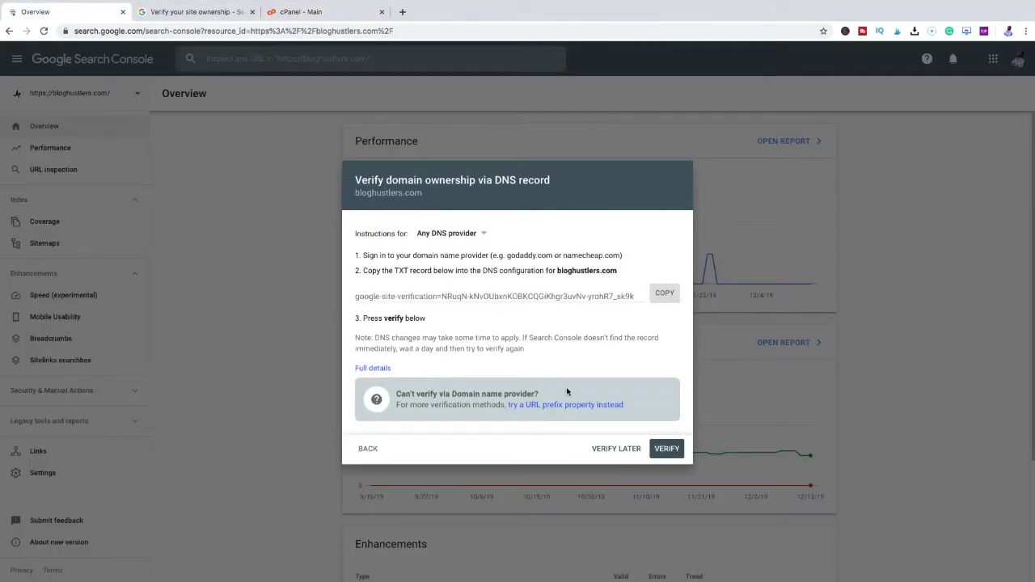
click(671, 297)
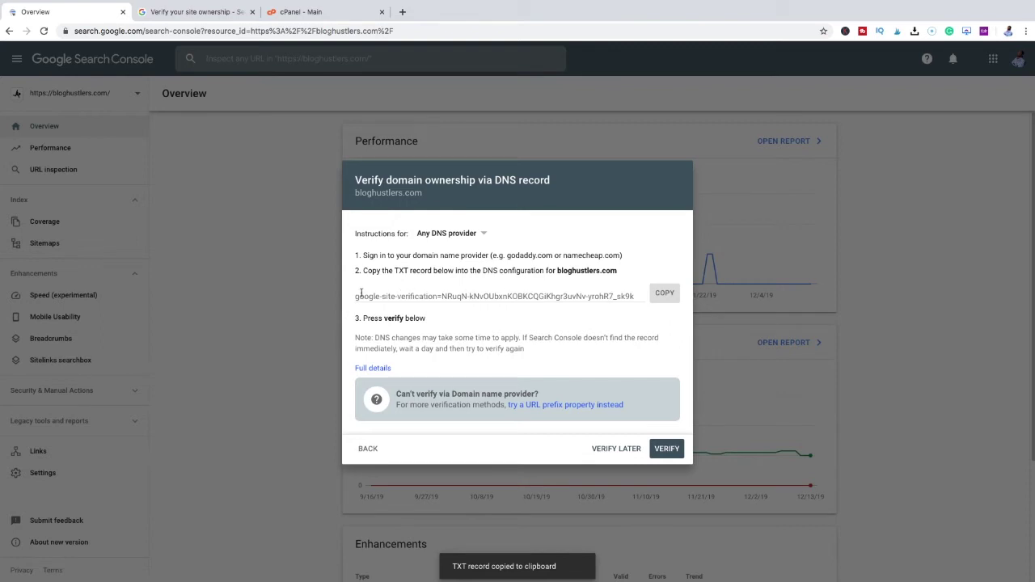
drag(361, 295, 639, 297)
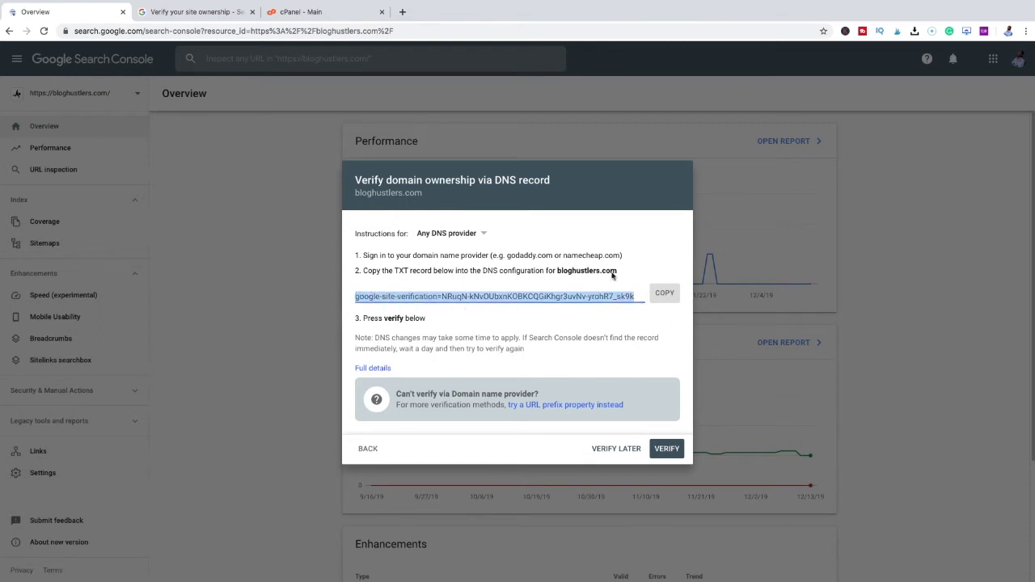
In the HostGator cPanel, open the Advanced Zone Editor for bloghustlers.com and set the new record's type to TXT.
click(314, 16)
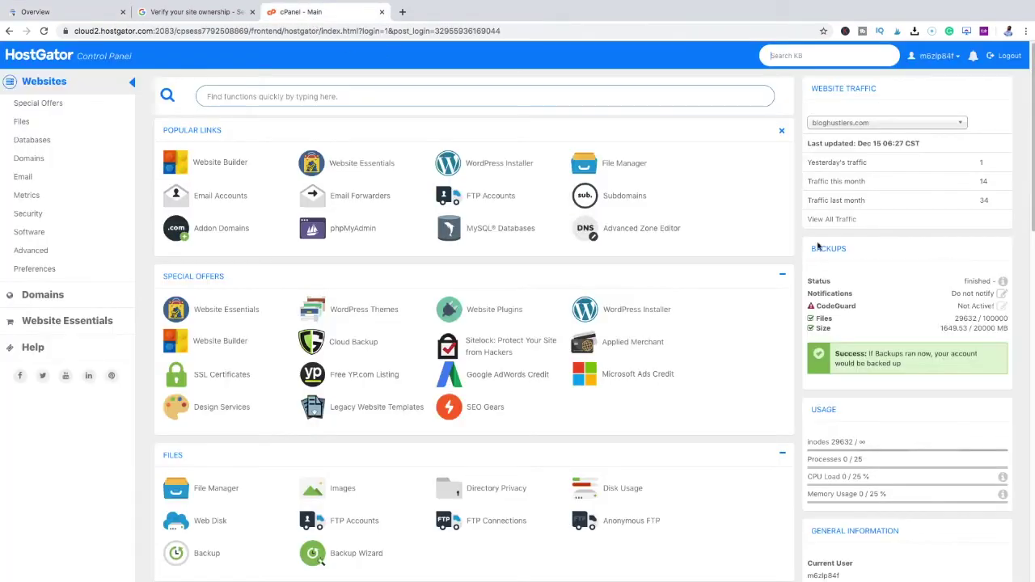
click(638, 231)
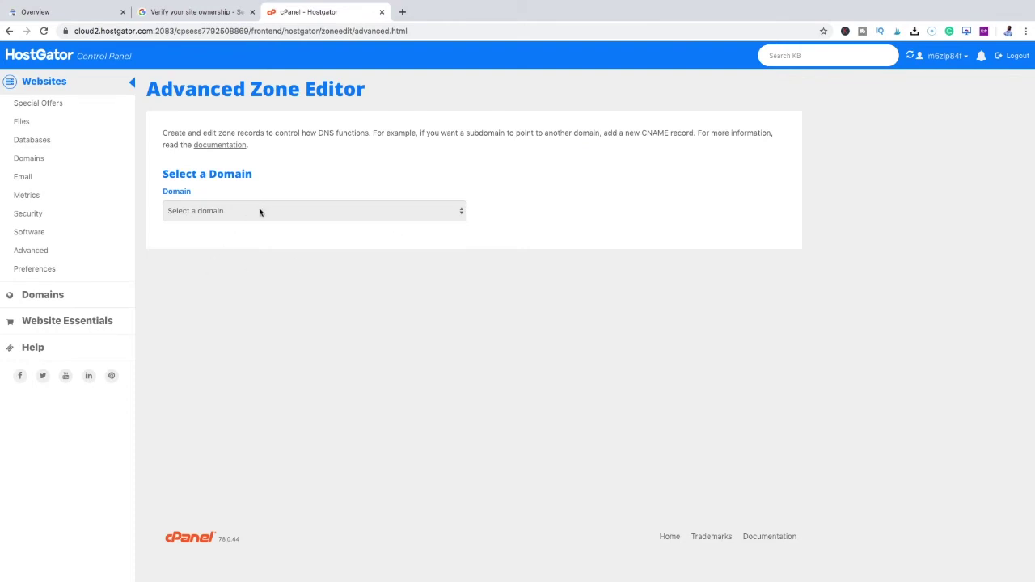
click(257, 218)
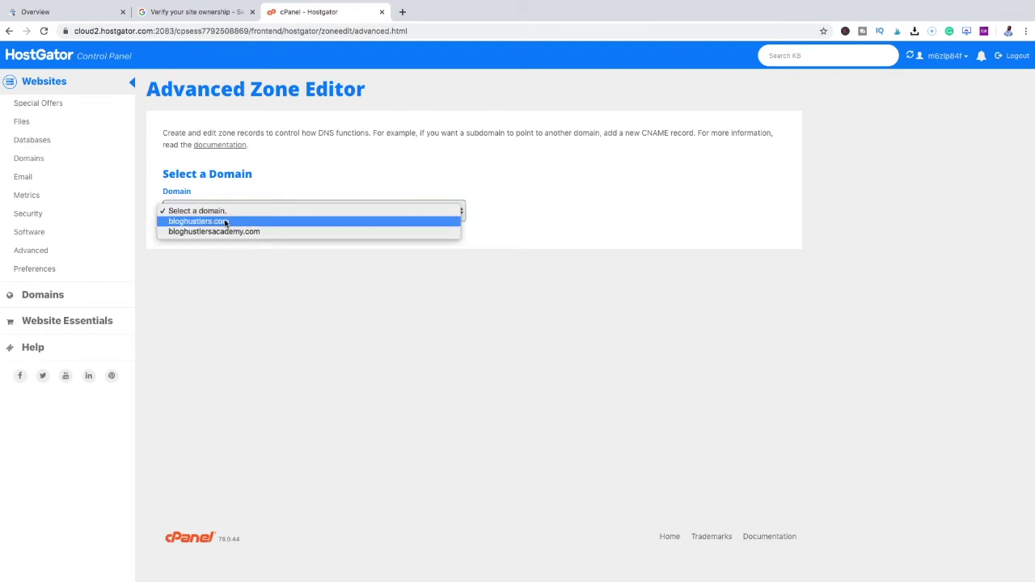
click(225, 222)
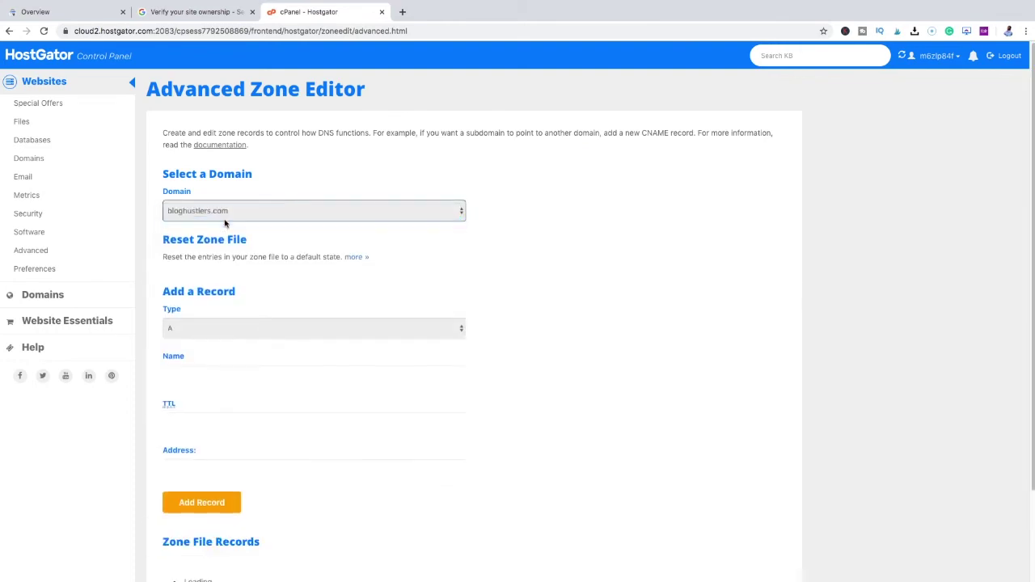
click(178, 331)
click(181, 371)
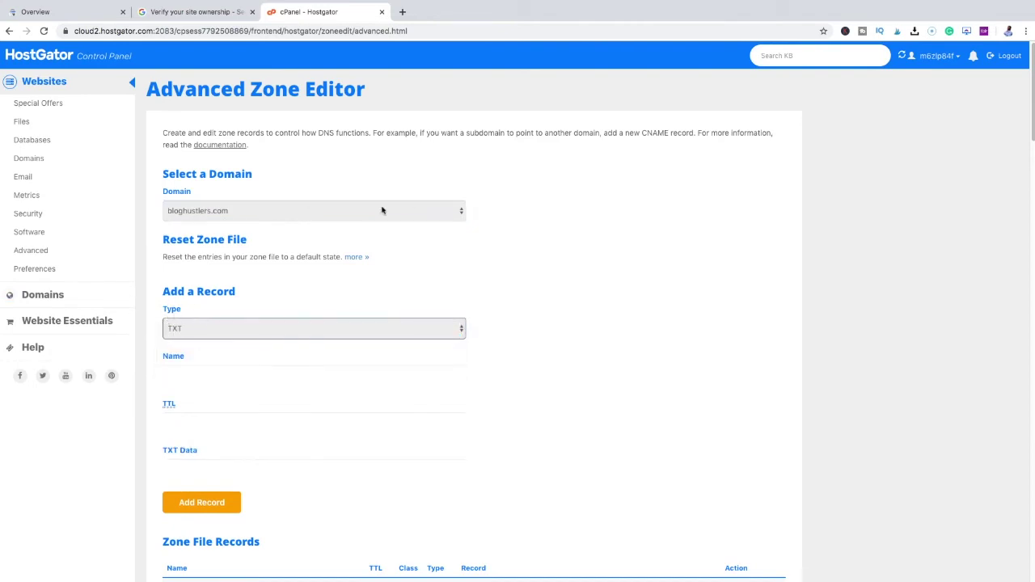
click(76, 13)
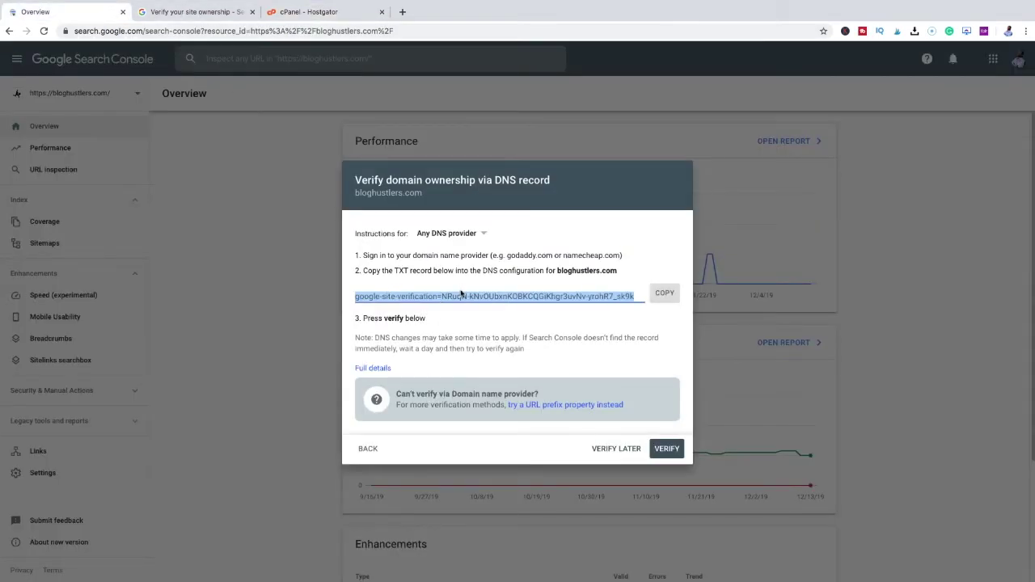
drag(396, 270, 617, 270)
click(473, 269)
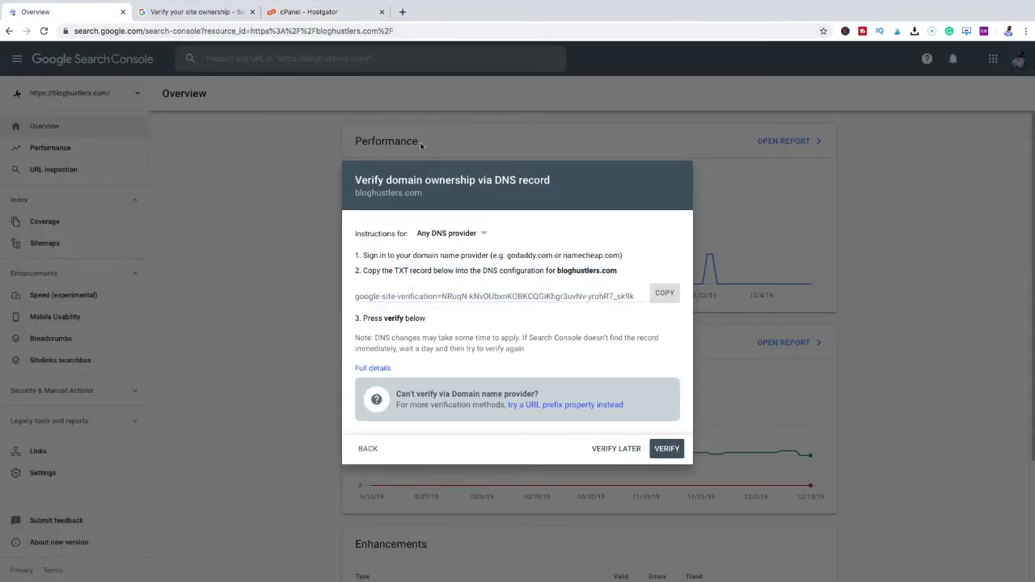
click(327, 13)
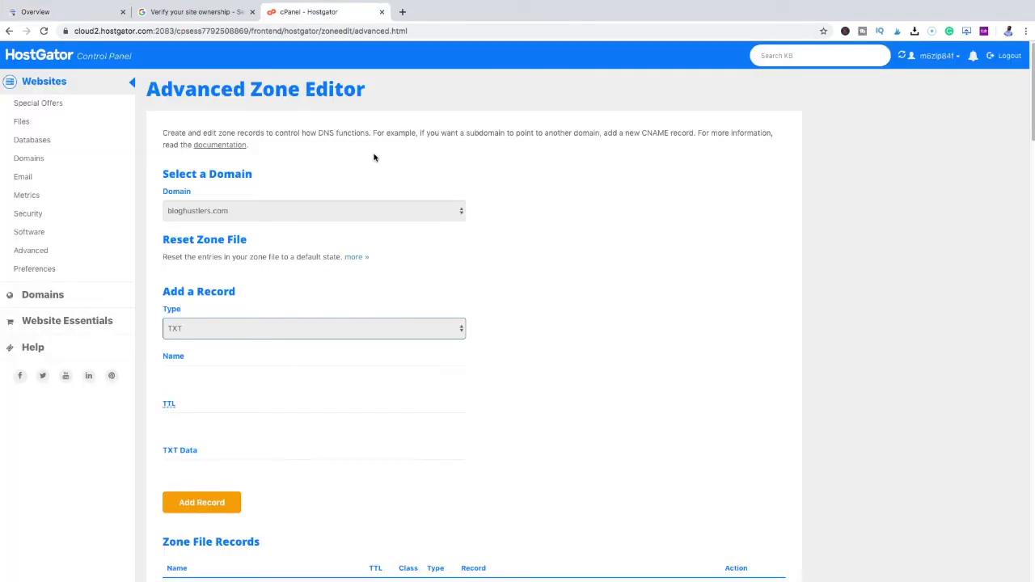
Complete the new TXT record with the name bloghustlers.com, a TTL of 14400 and the copied verification token as TXT Data.
click(176, 374)
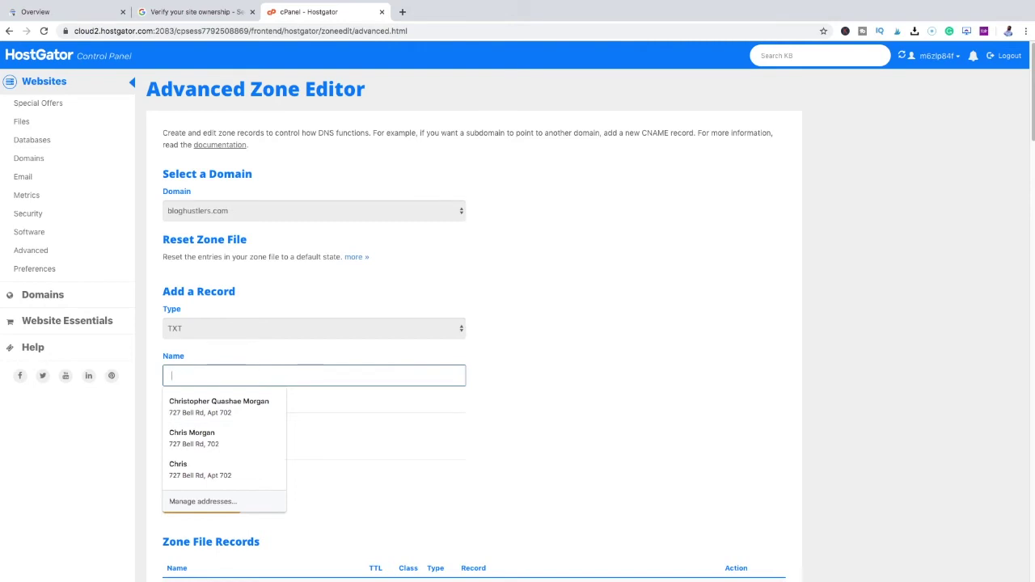
text(bloghustlers.com)
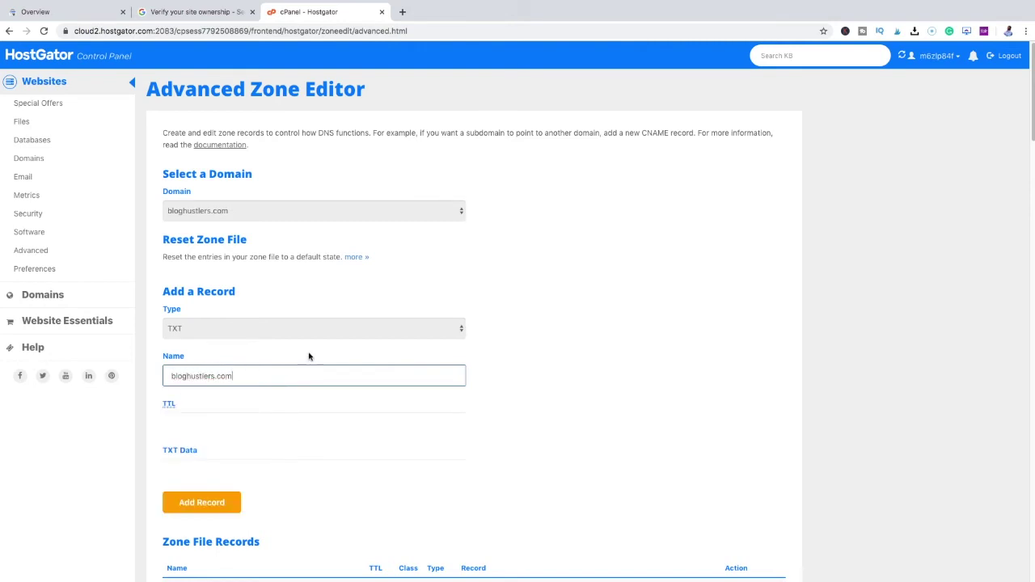
click(179, 425)
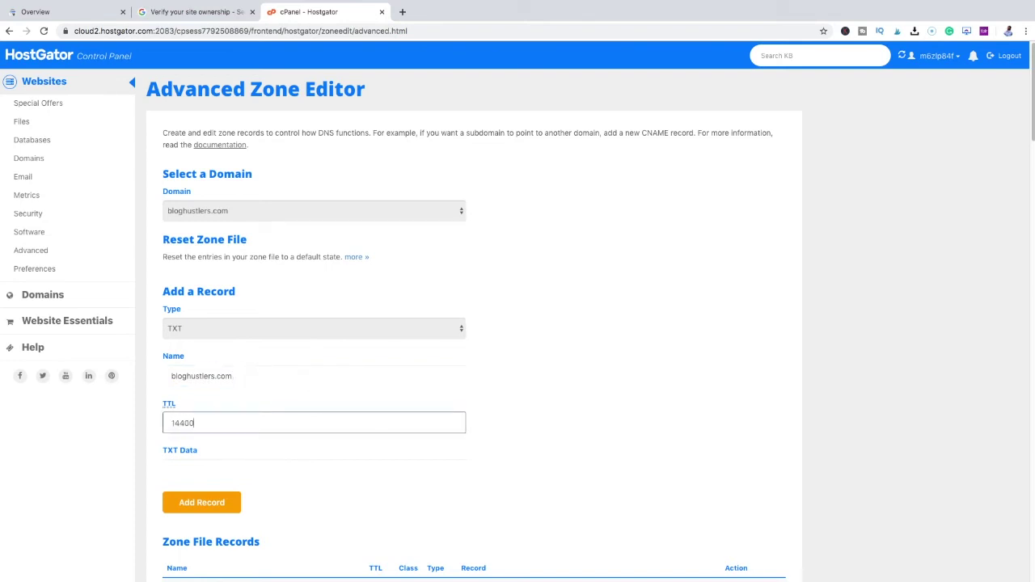
click(195, 470)
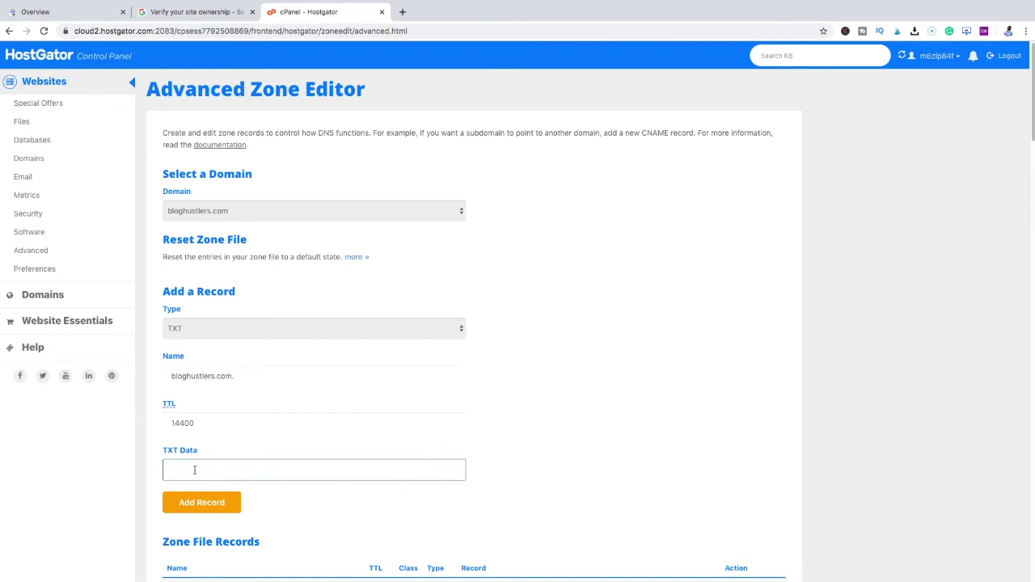
key(ctrl+v)
click(202, 503)
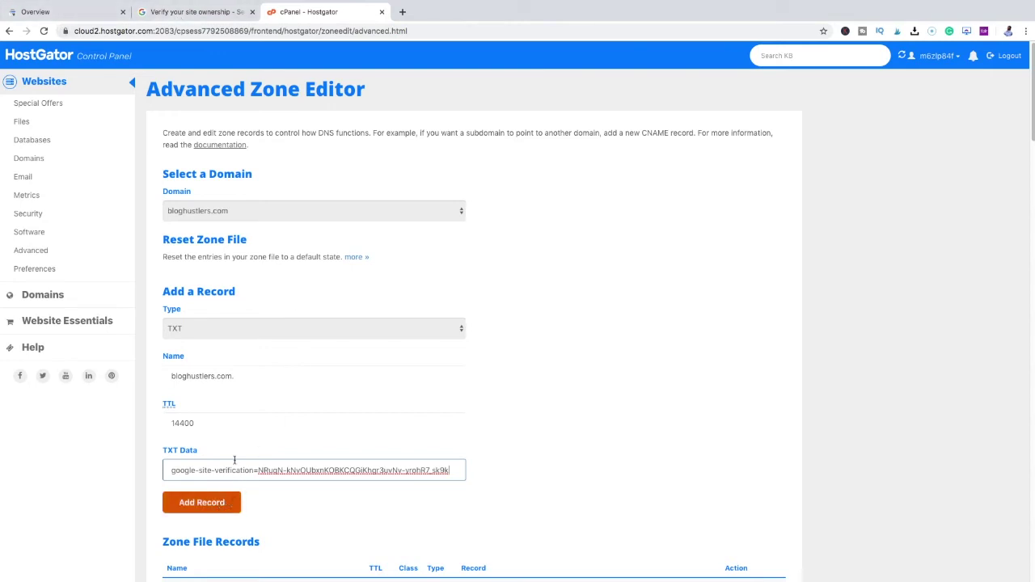
Return to Search Console and postpone the DNS ownership verification of bloghustlers.com.
click(88, 12)
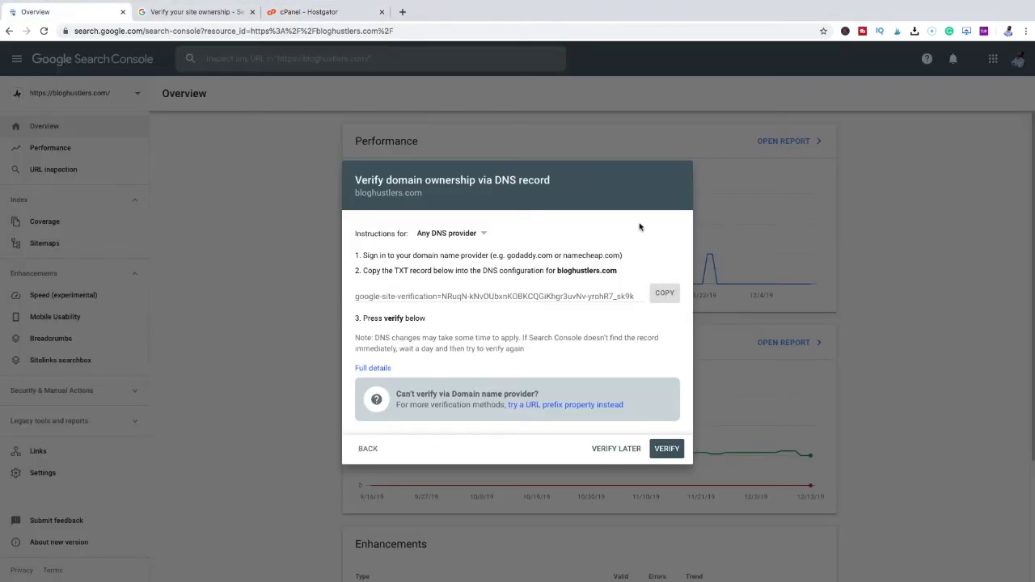
click(616, 449)
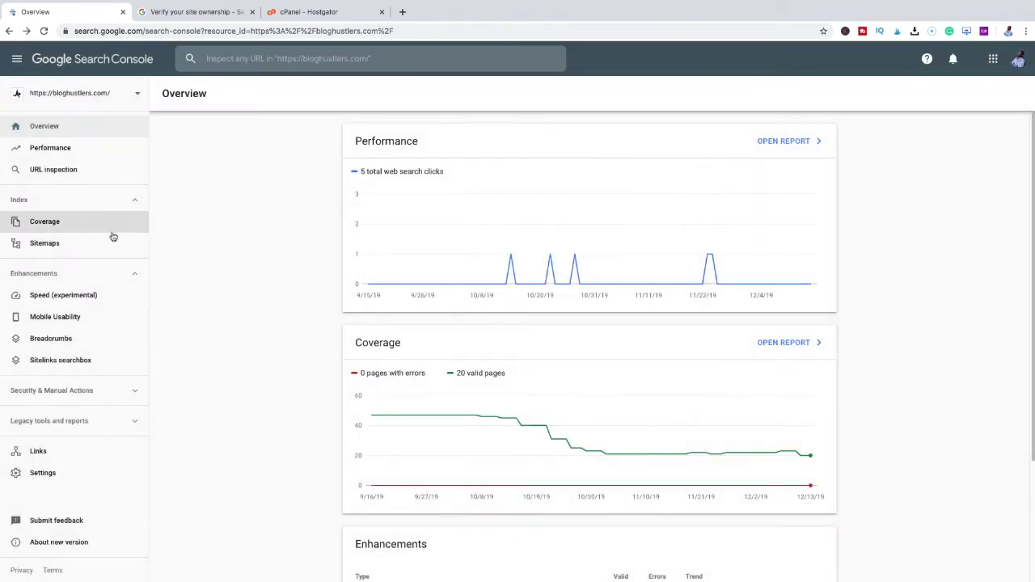
click(67, 96)
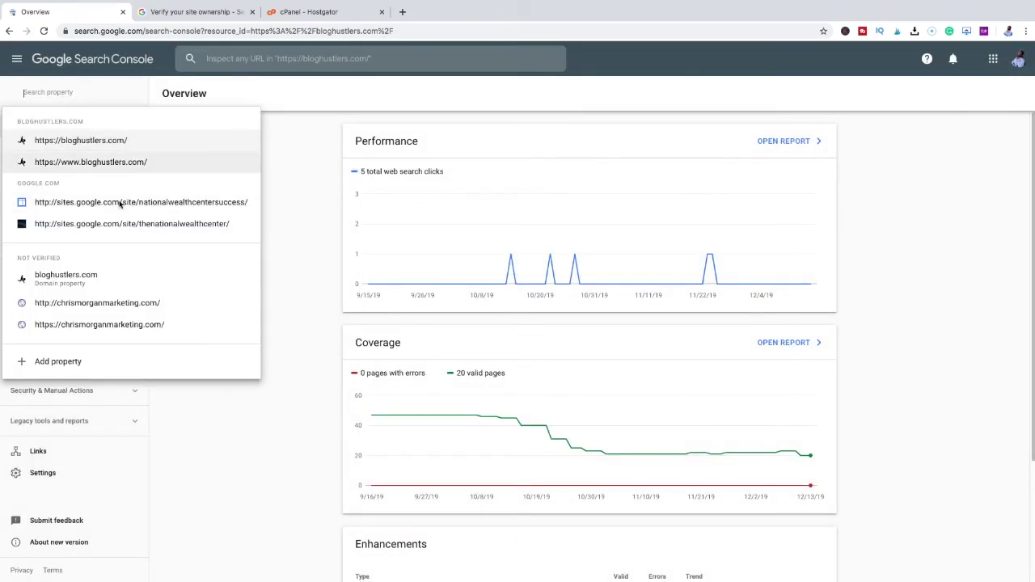
click(63, 364)
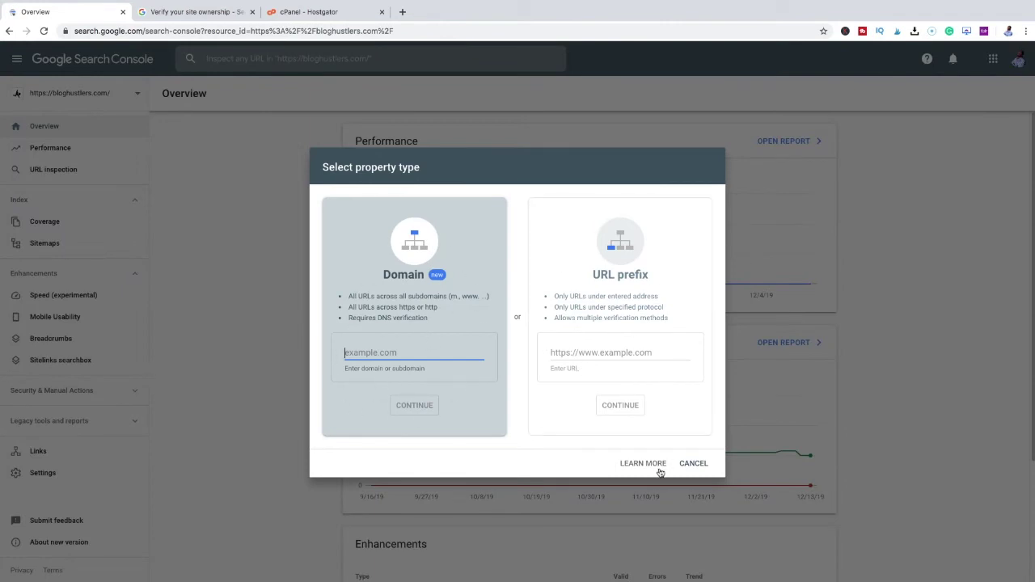
click(693, 462)
click(313, 14)
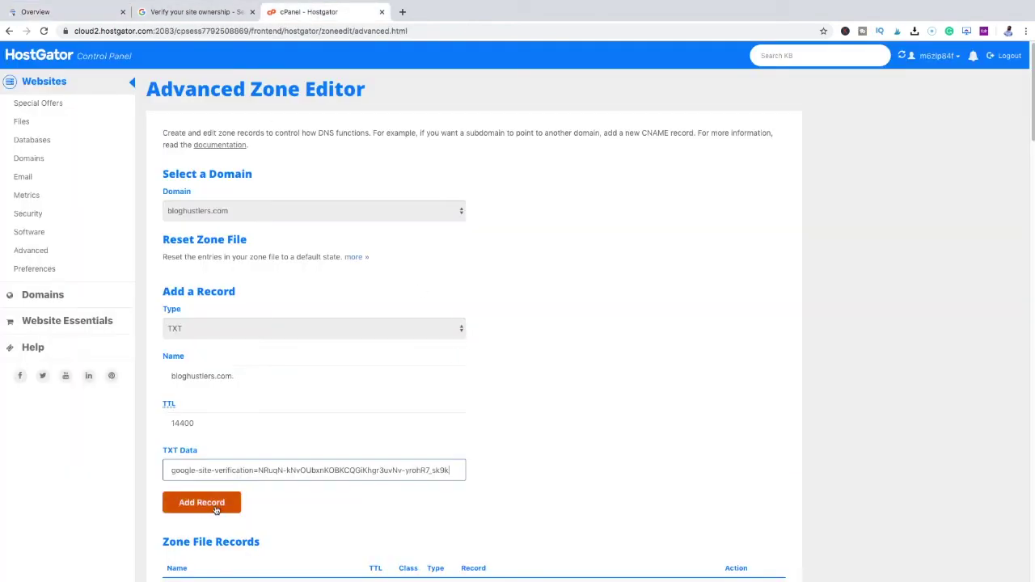
In Search Console, start adding a property of type Domain and enter bloghustlers.com.
click(71, 10)
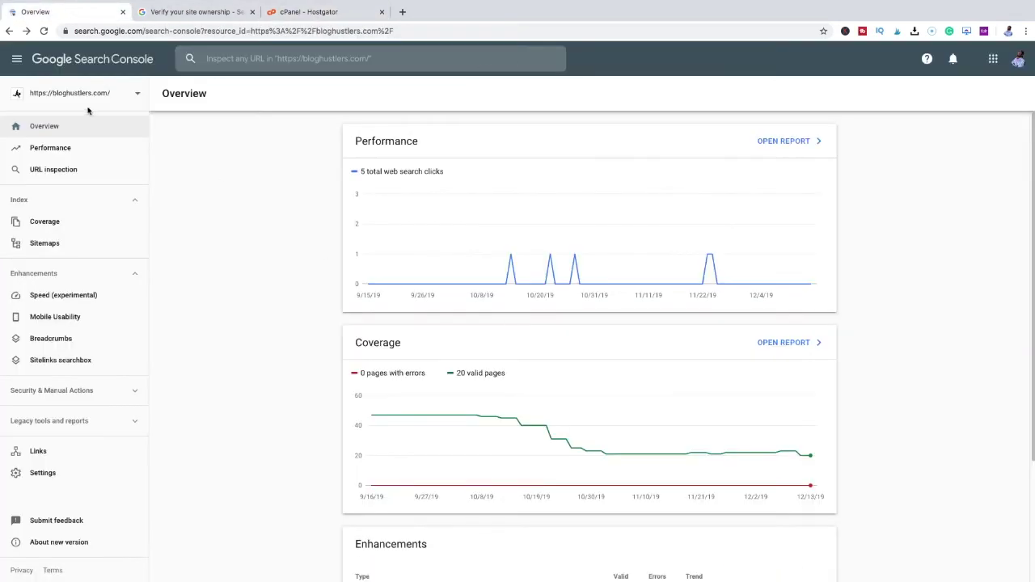
click(44, 101)
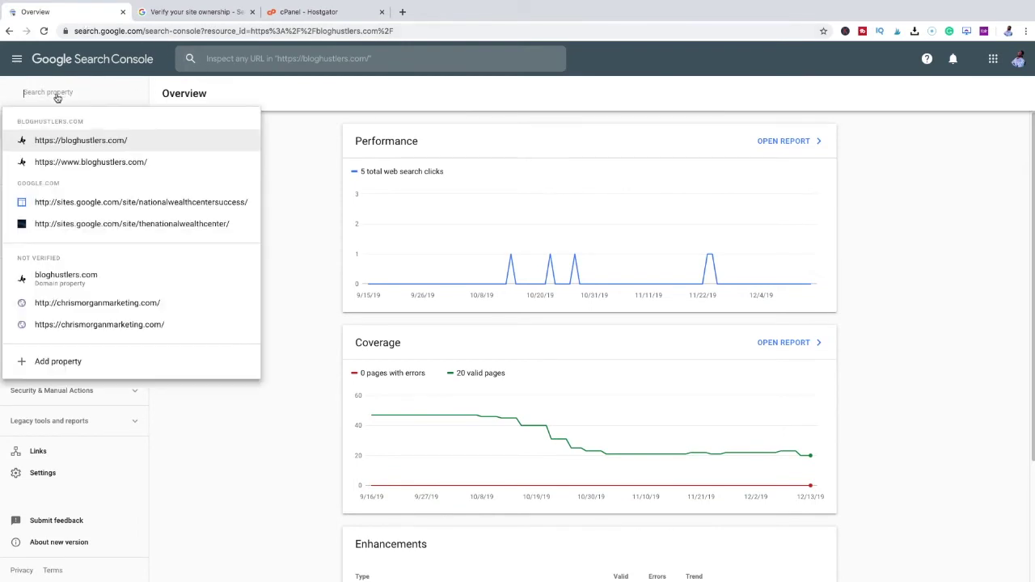
click(88, 368)
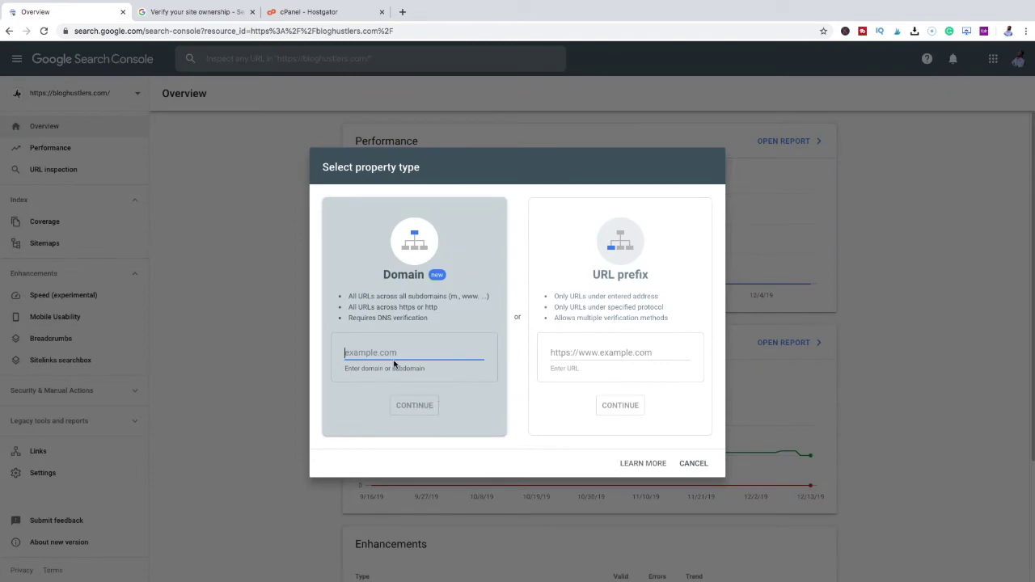
text(bloghustlers.com)
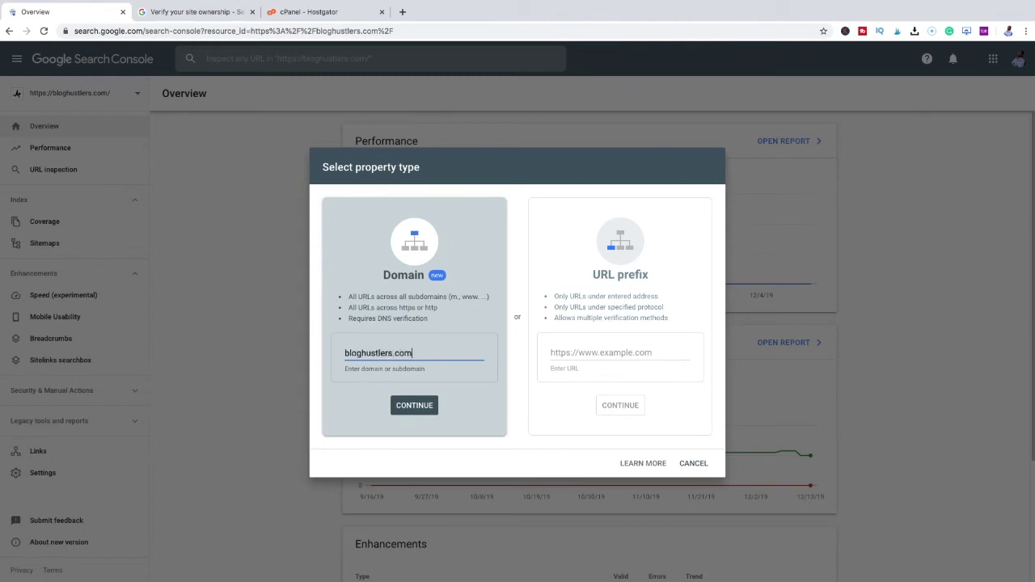
Return to the HostGator cPanel and examine the zone file records for the bloghustlers.com verification TXT entry.
click(324, 12)
click(204, 503)
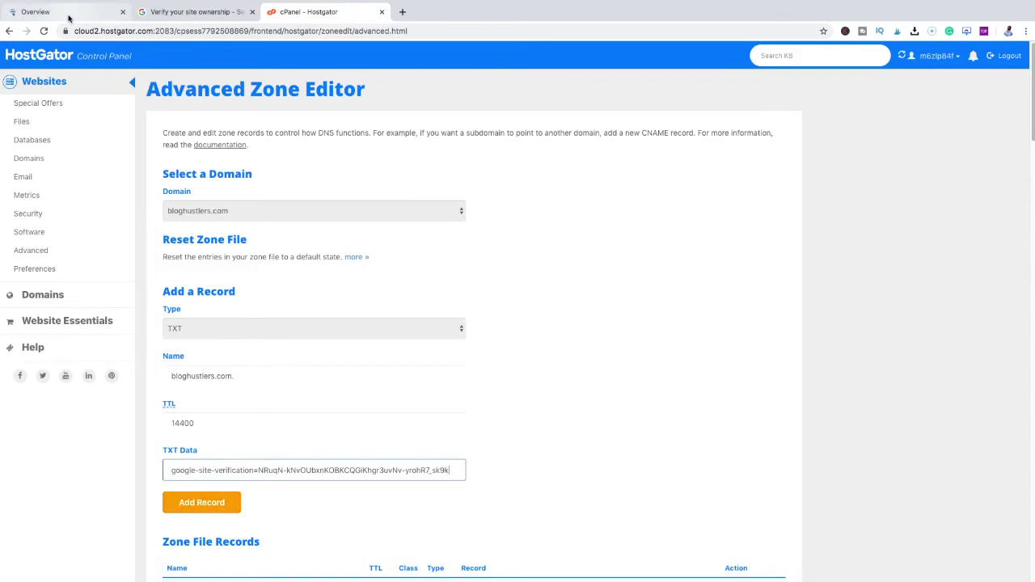
scroll(534, 339, down, 6)
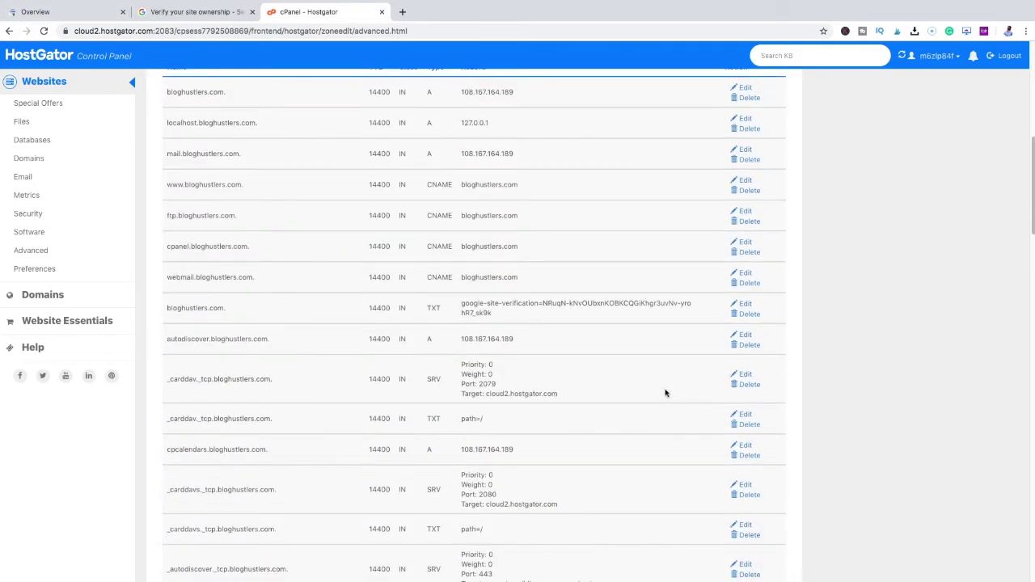
scroll(500, 313, up, 3)
scroll(500, 313, up, 2)
scroll(303, 326, down, 10)
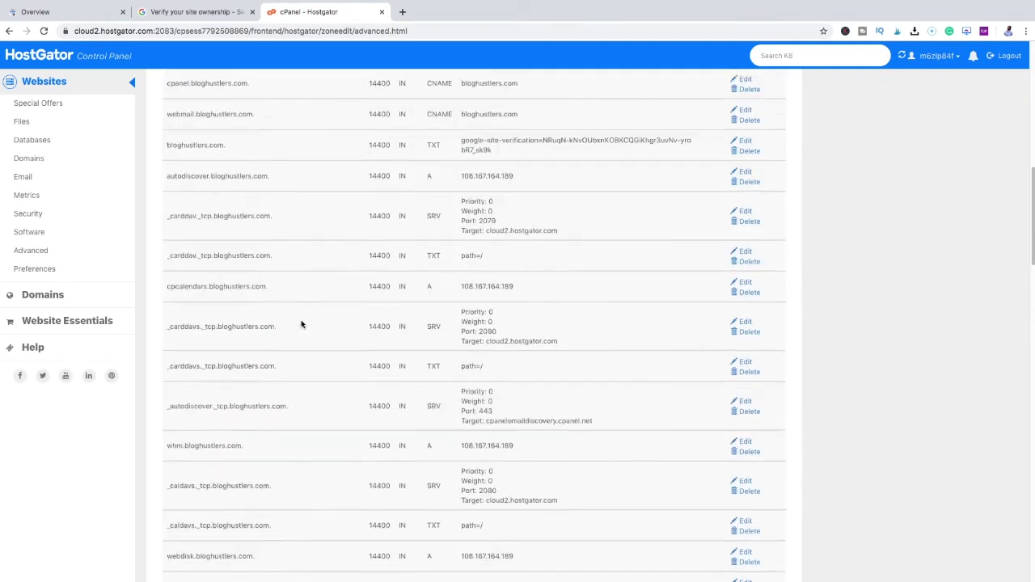
scroll(324, 367, down, 15)
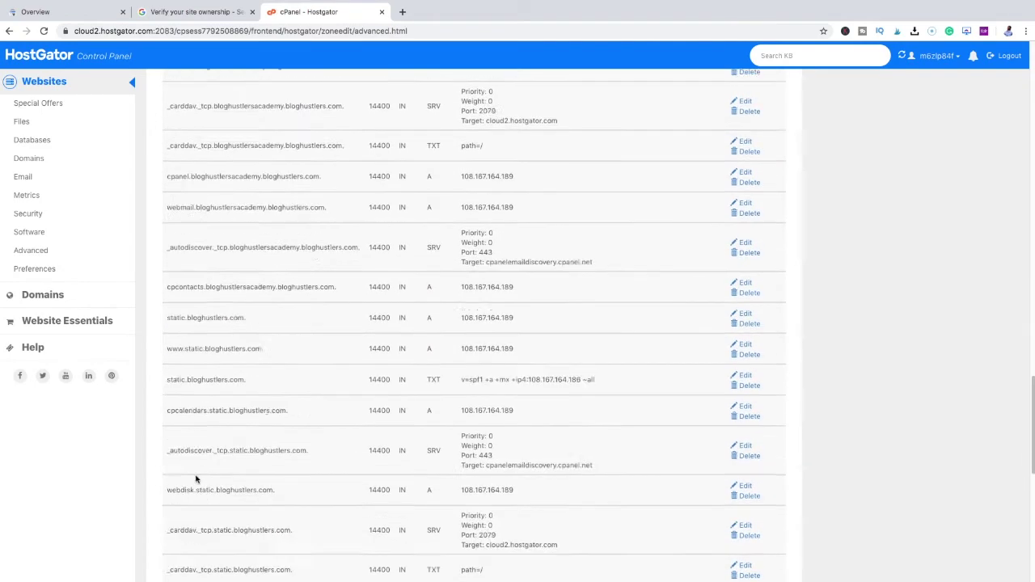
scroll(215, 450, up, 10)
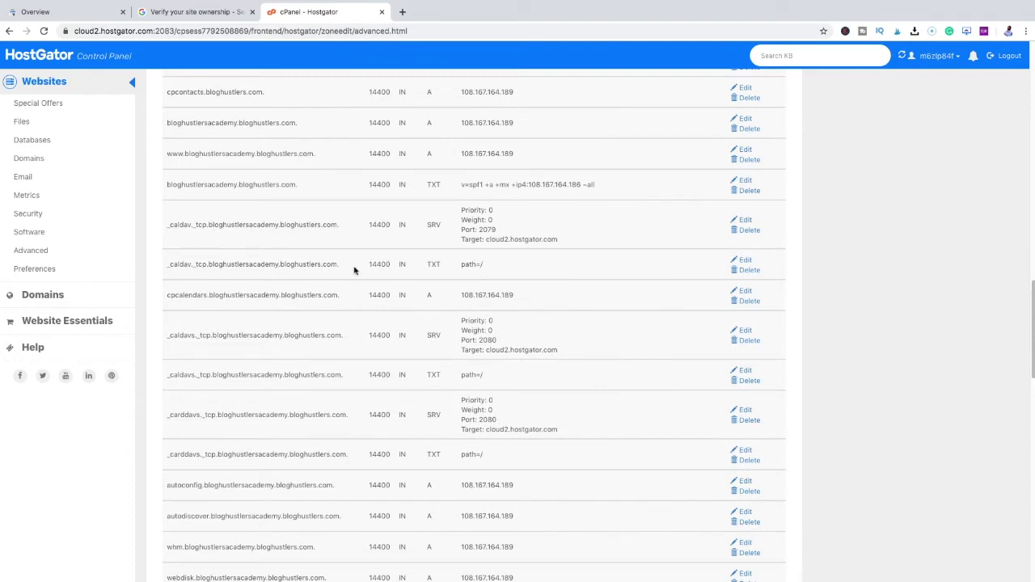
scroll(474, 263, up, 10)
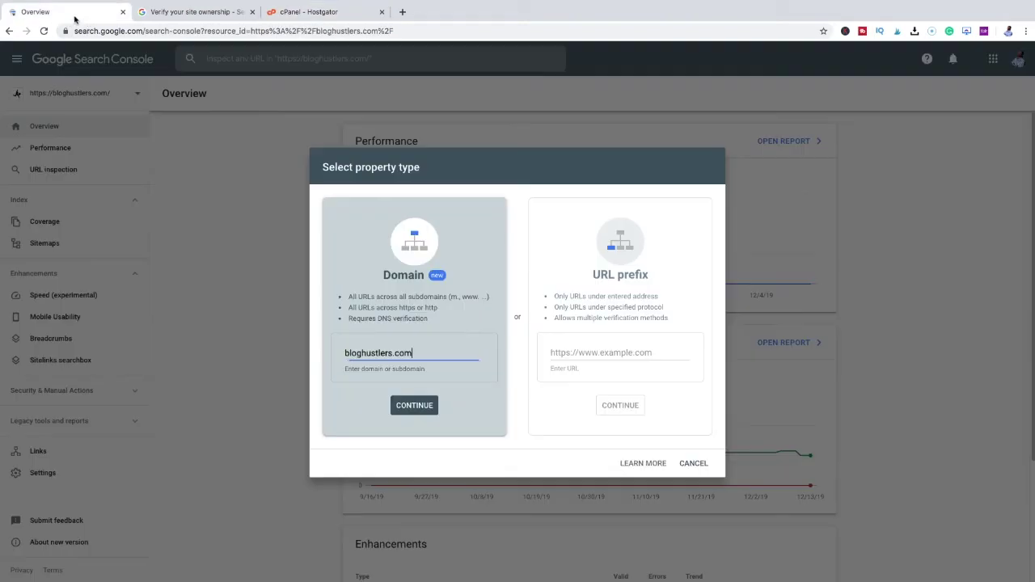
Return to Search Console, continue with the bloghustlers.com Domain property and try to verify its ownership via the DNS record.
click(69, 13)
click(427, 406)
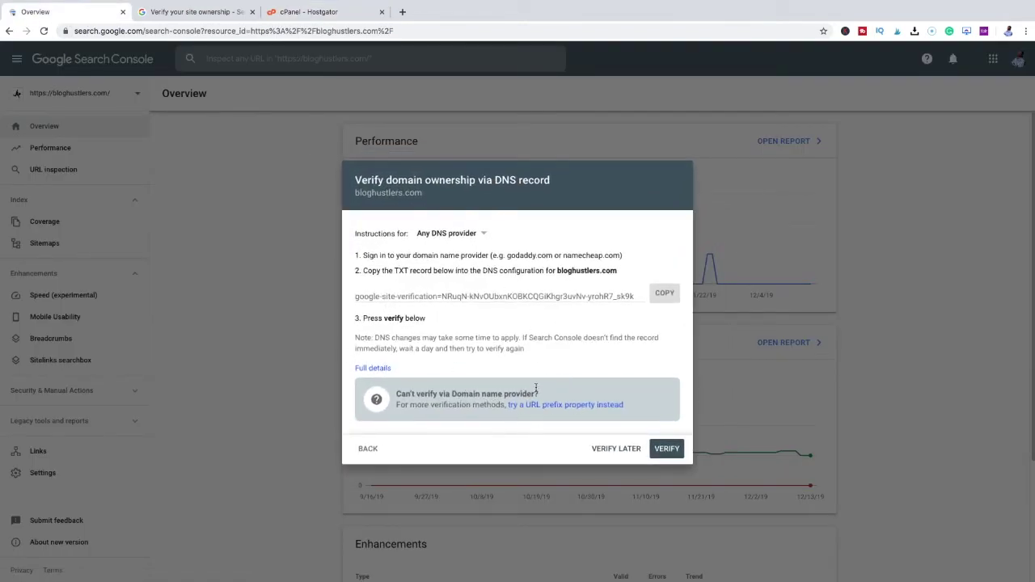
click(668, 450)
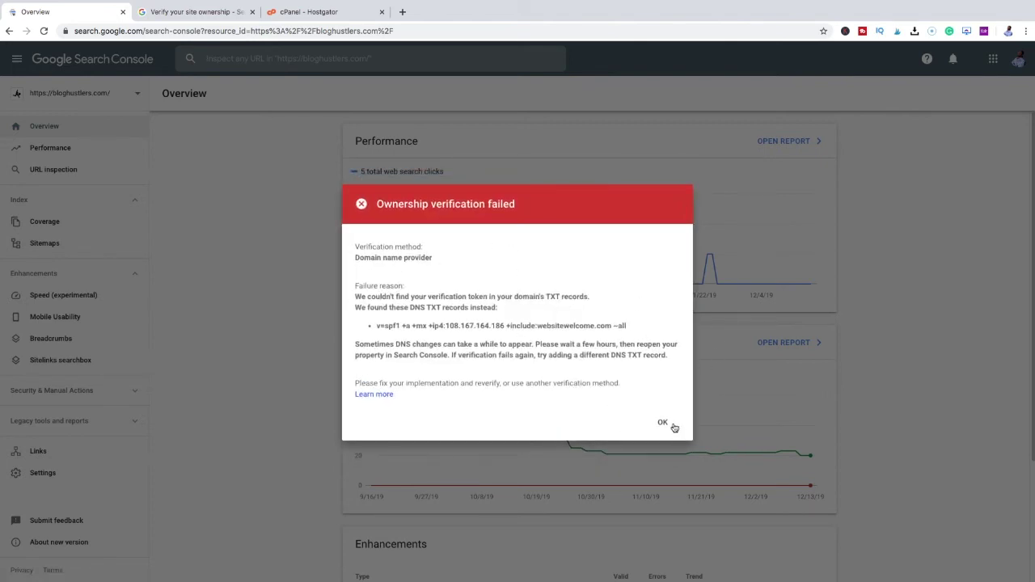
click(662, 422)
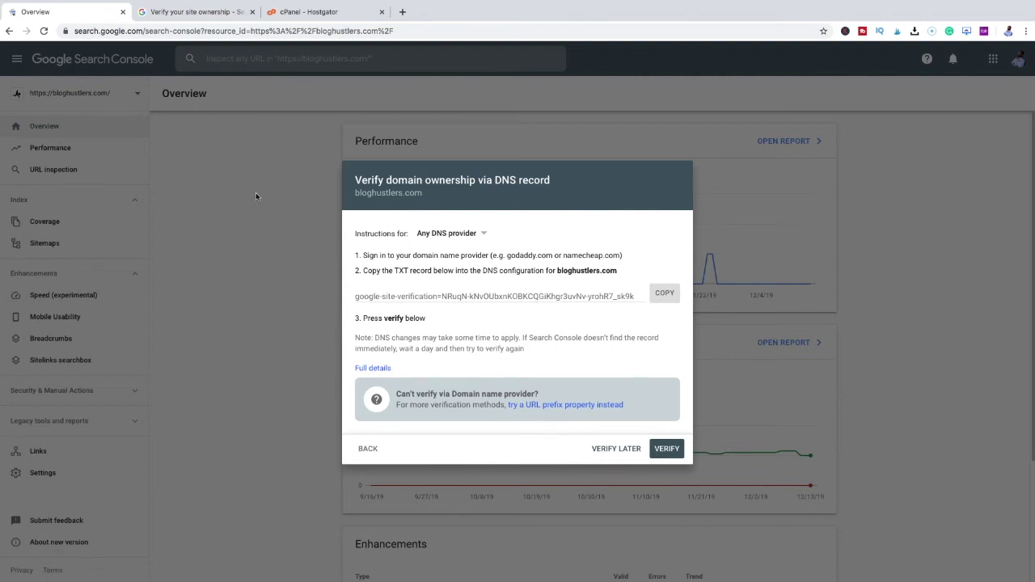
click(616, 449)
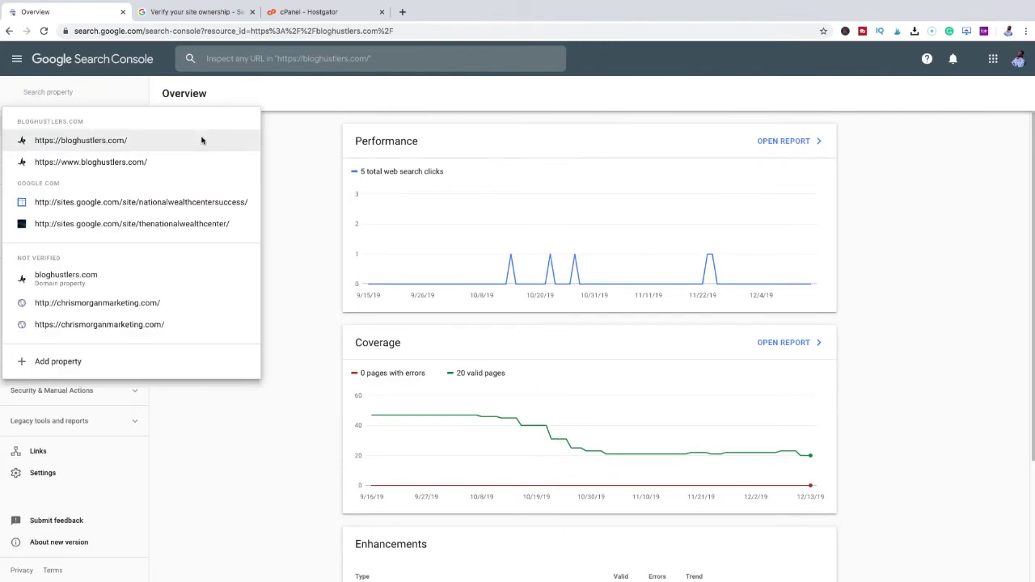
click(69, 163)
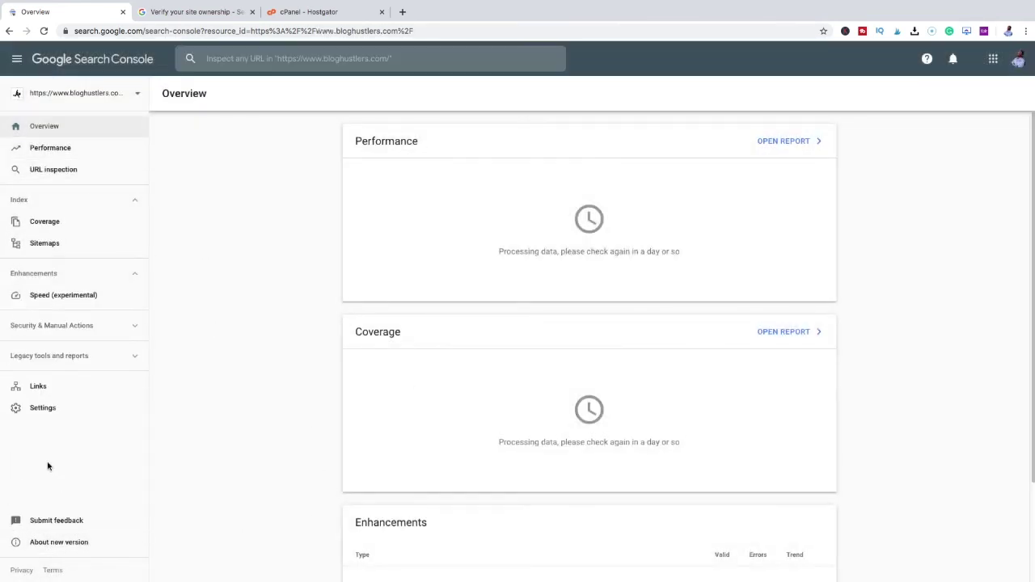
click(53, 94)
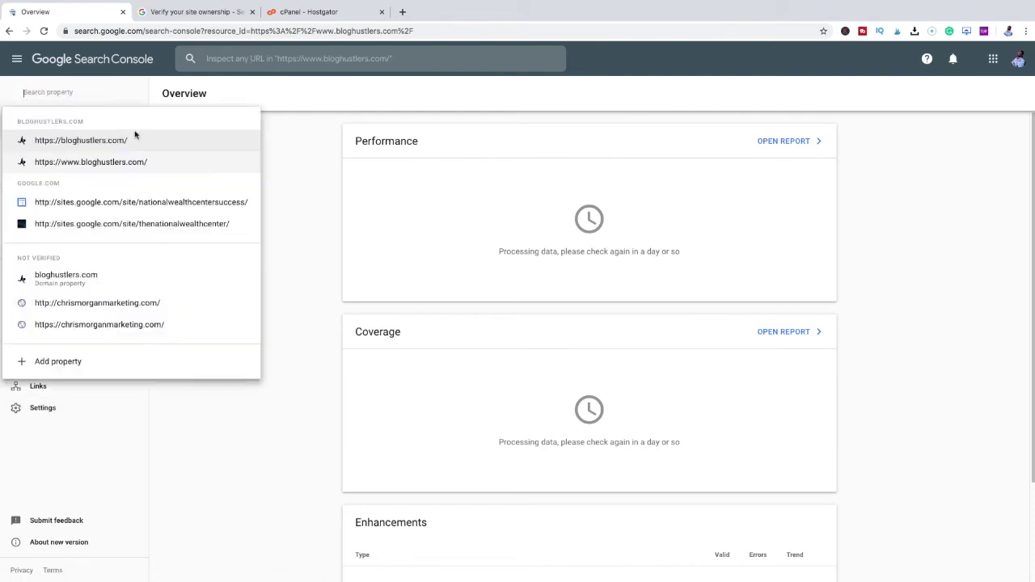
click(123, 362)
click(614, 357)
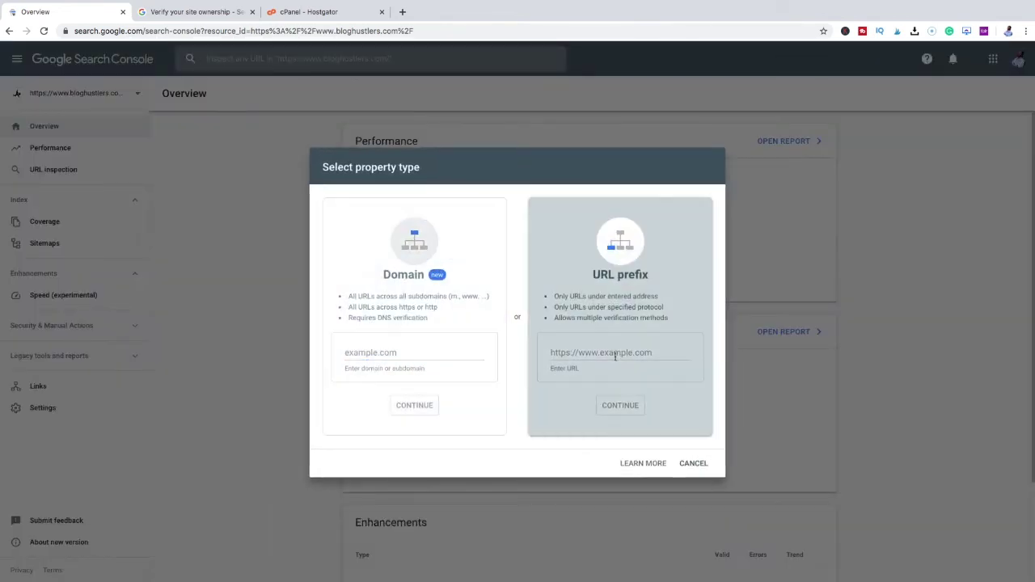
text(https://bloghustlers.com)
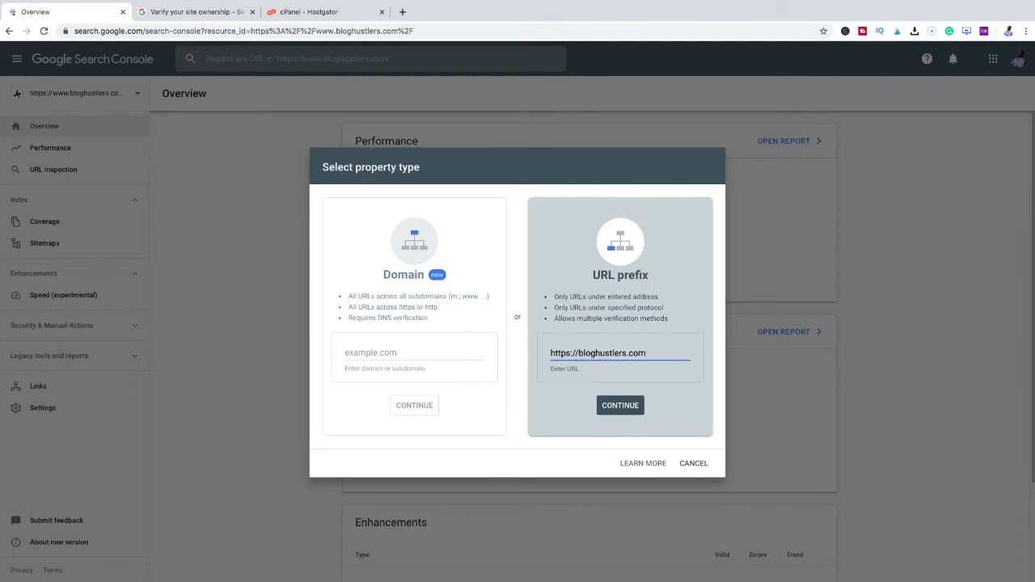
click(620, 408)
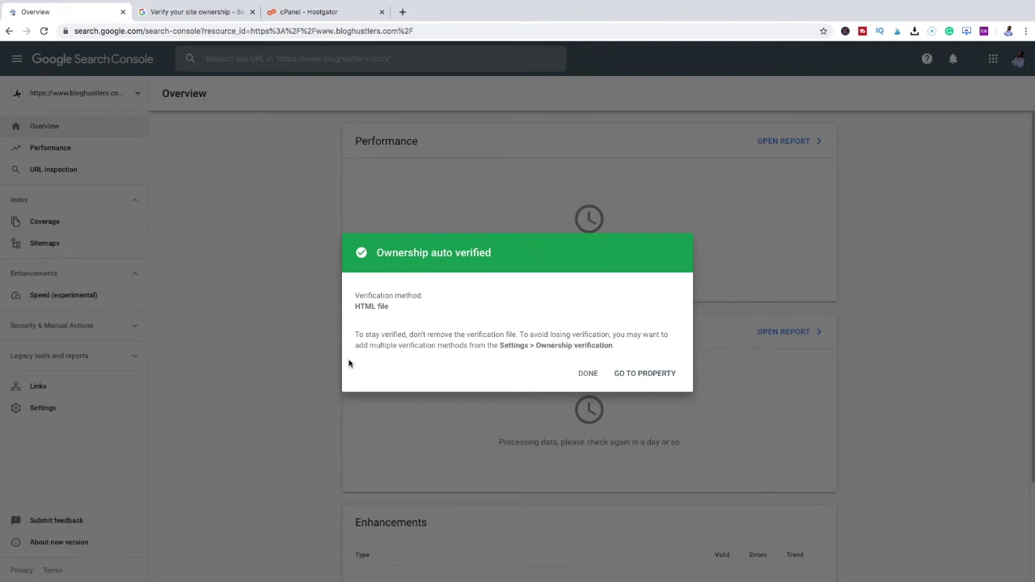
click(314, 341)
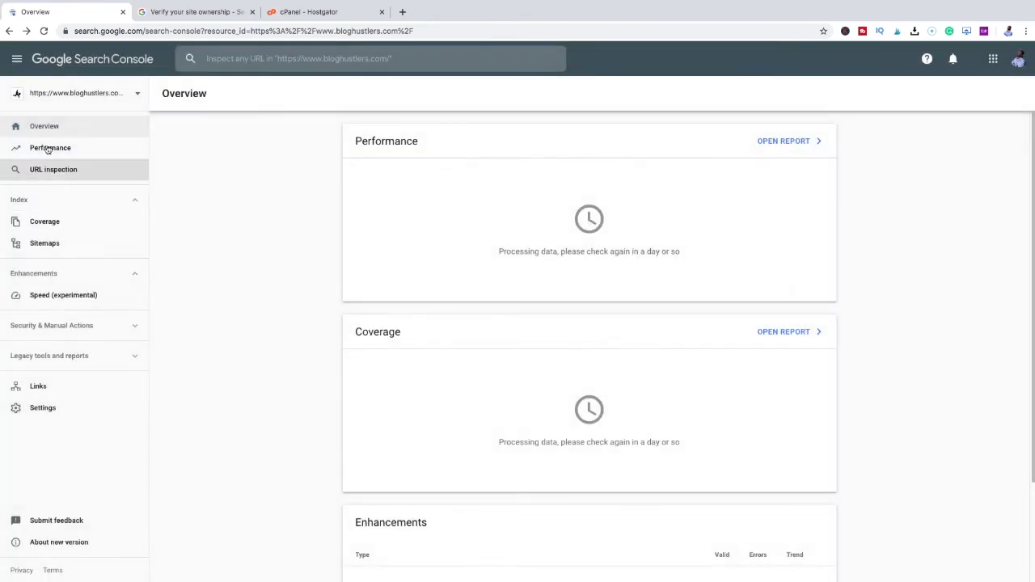
click(50, 96)
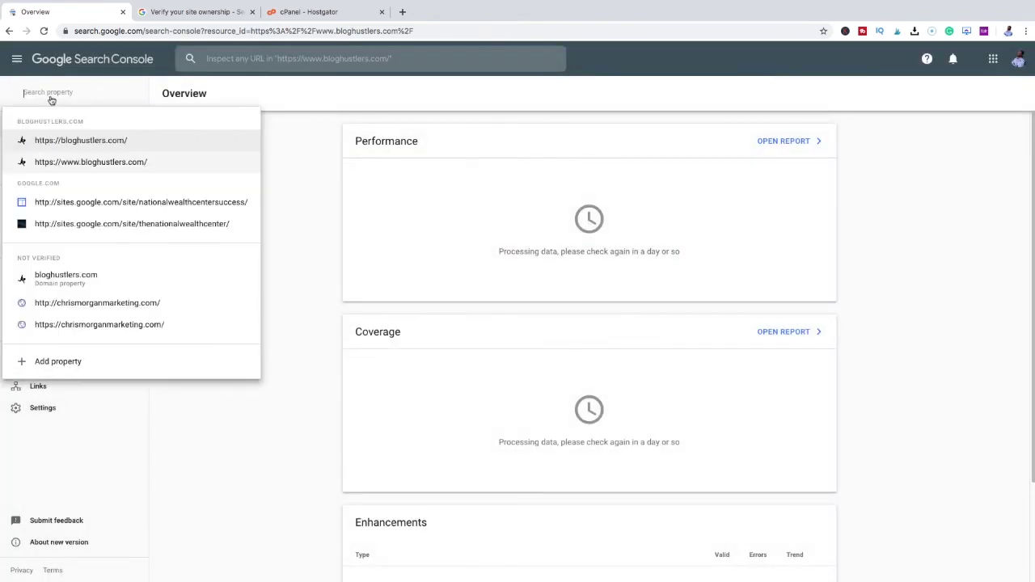
click(62, 142)
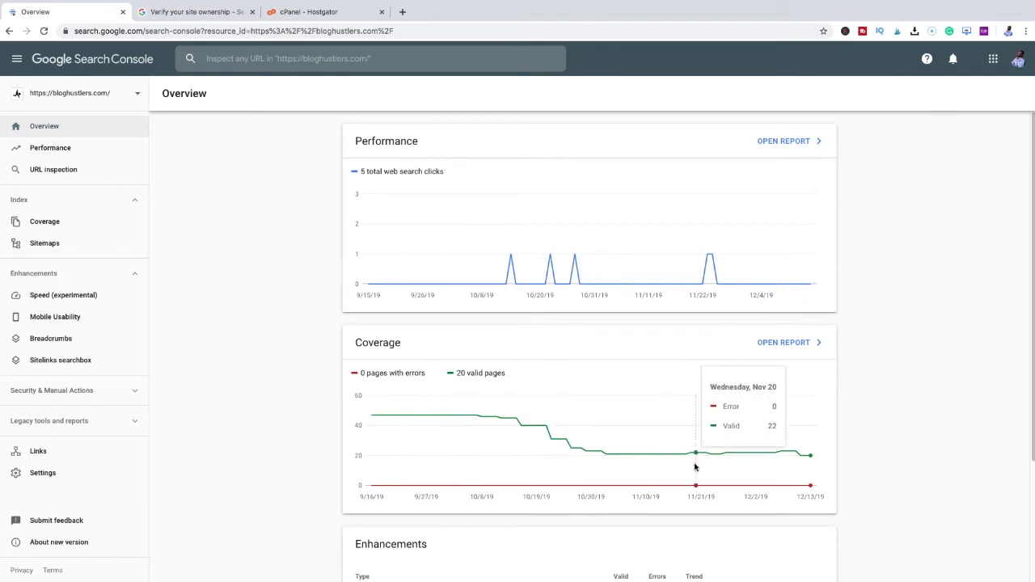
Review the property's overview charts and enhancements, and open the Performance report to examine its queries.
scroll(837, 518, down, 2)
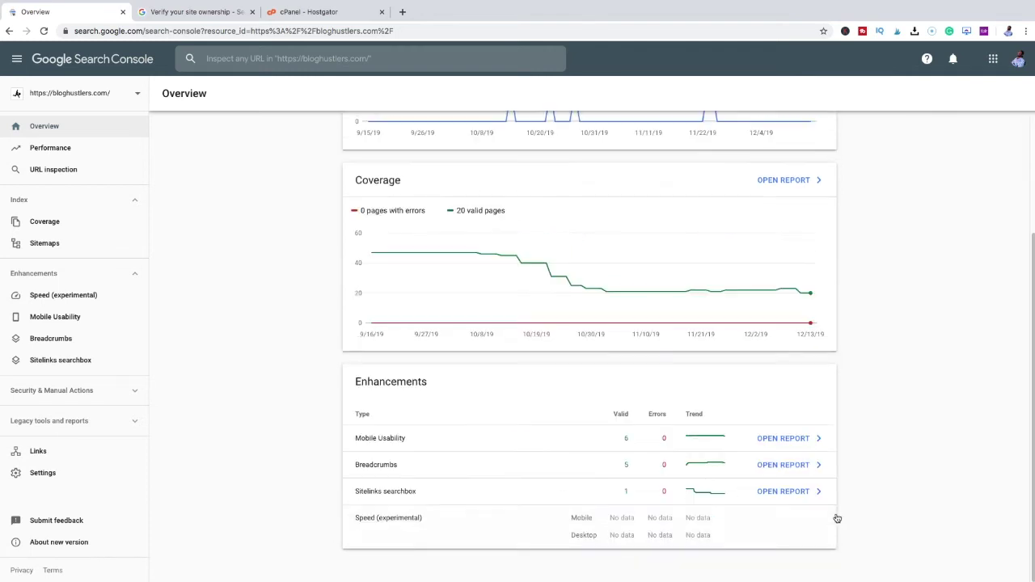
scroll(862, 518, up, 2)
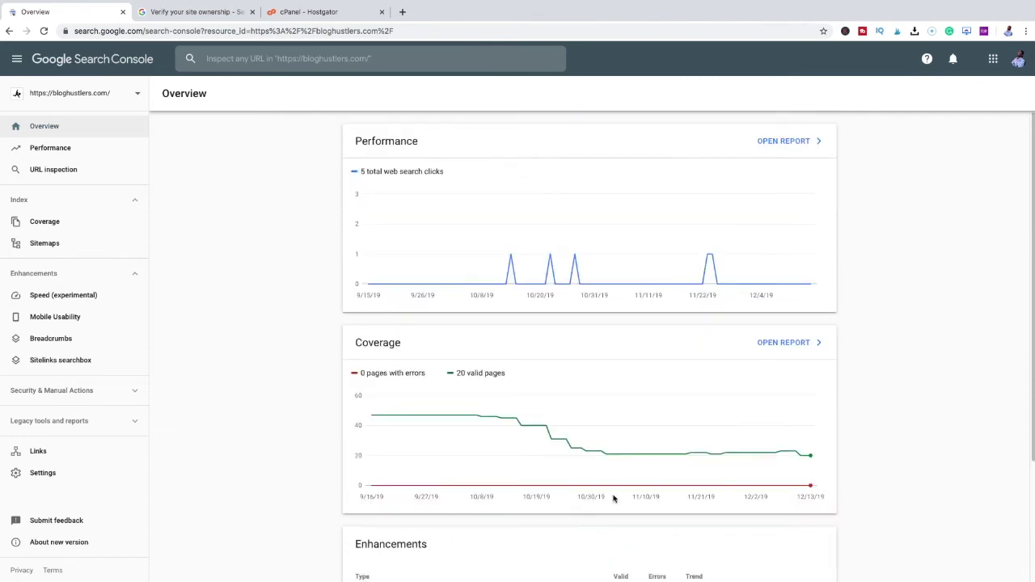
click(50, 148)
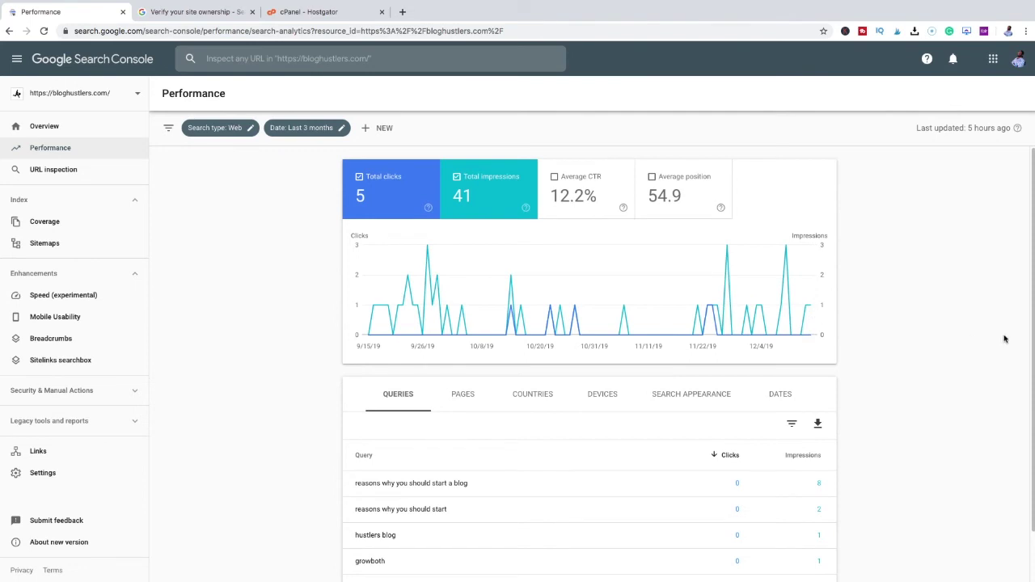
scroll(896, 482, down, 1)
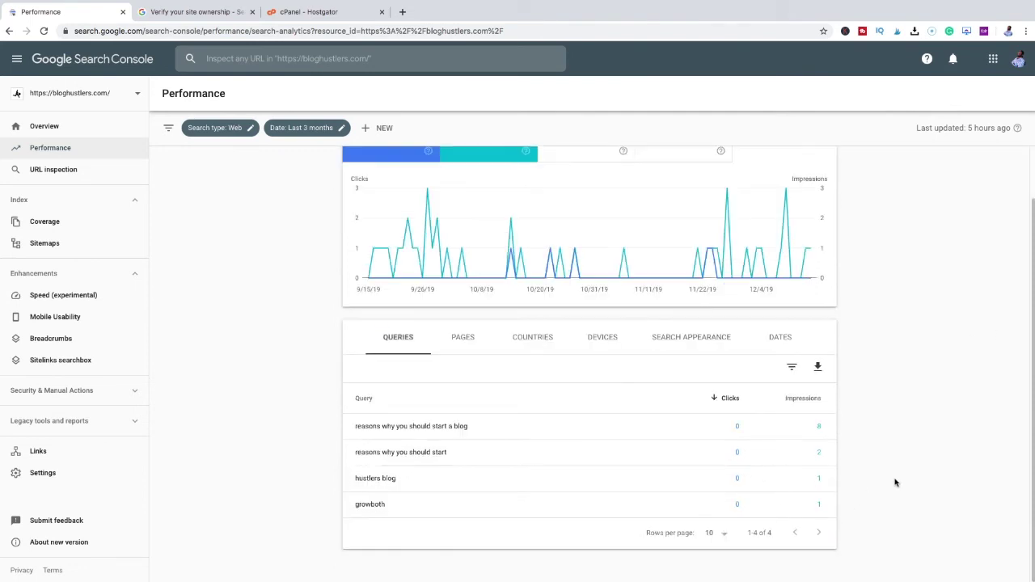
scroll(849, 485, up, 1)
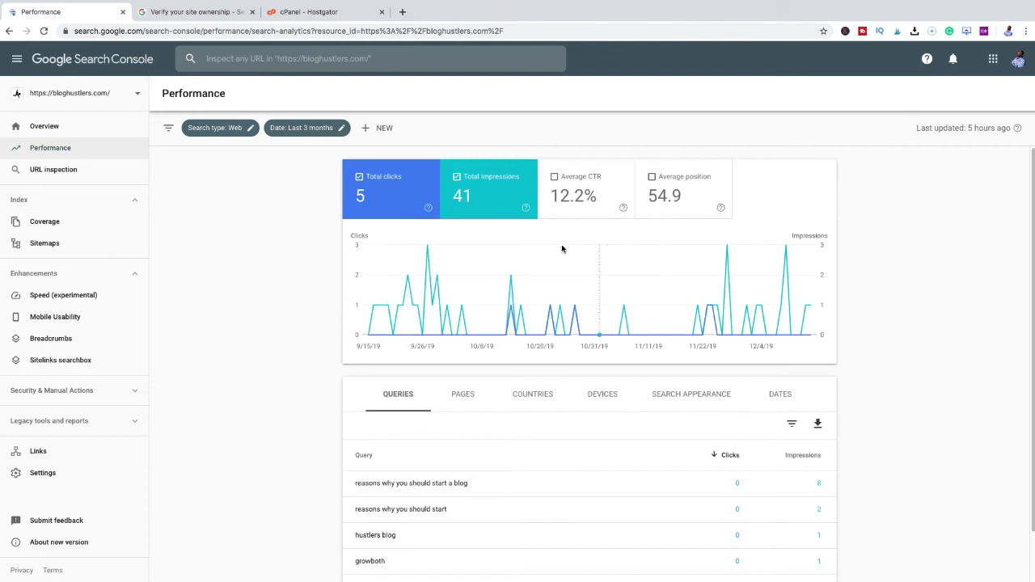
Toggle total impressions and total clicks off and on in the Performance chart, and add the average position metric.
click(475, 195)
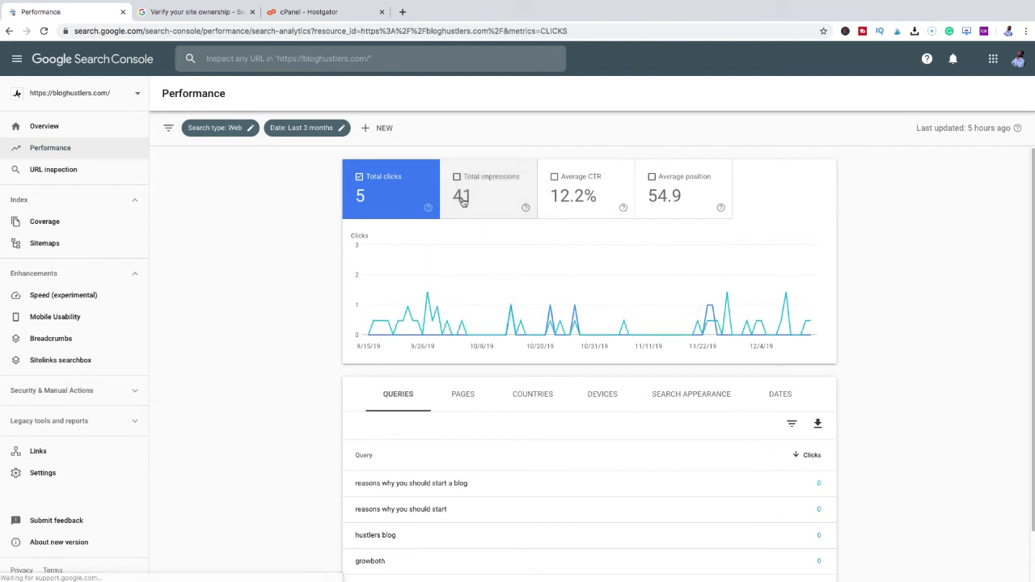
click(482, 189)
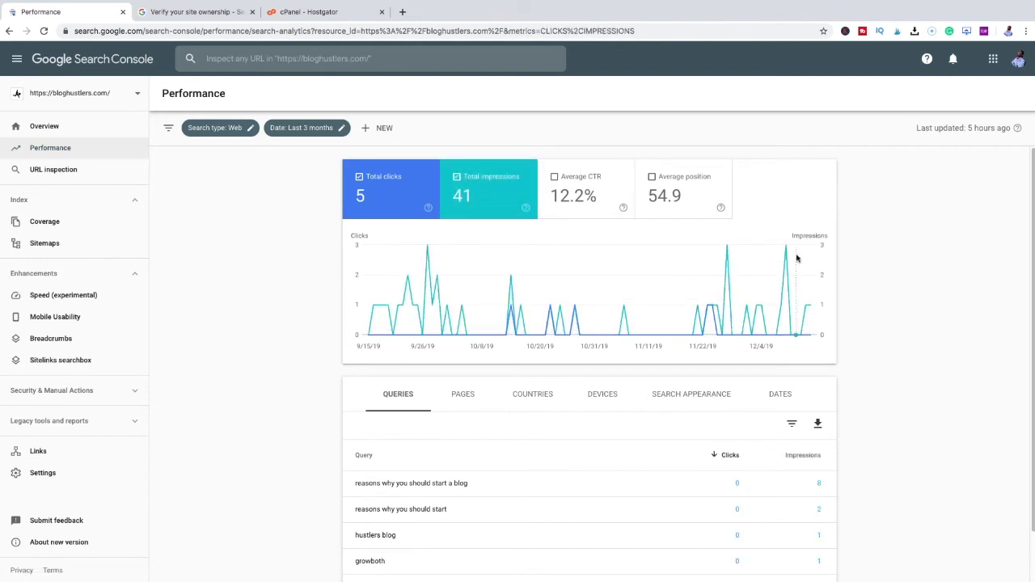
click(371, 205)
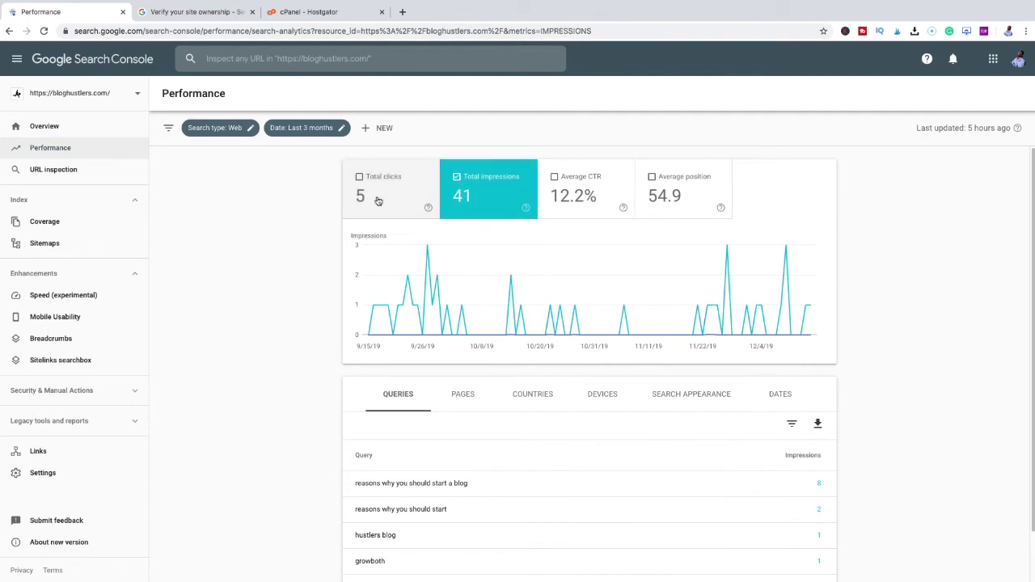
click(375, 203)
click(686, 198)
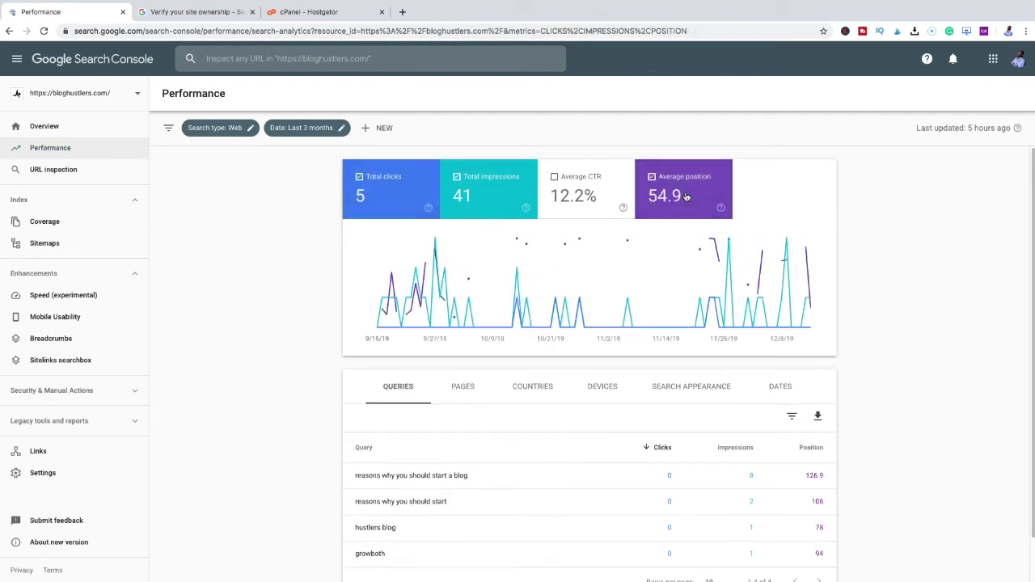
mouse_move(630, 244)
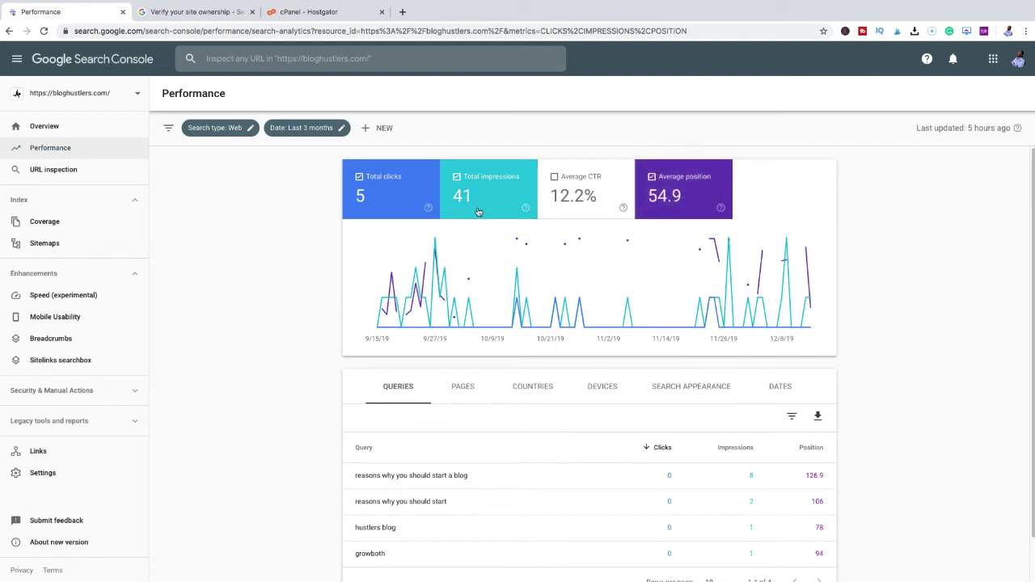
Filter the Performance report by the query "reasons why you should start a blog" and inspect its daily chart values.
click(455, 483)
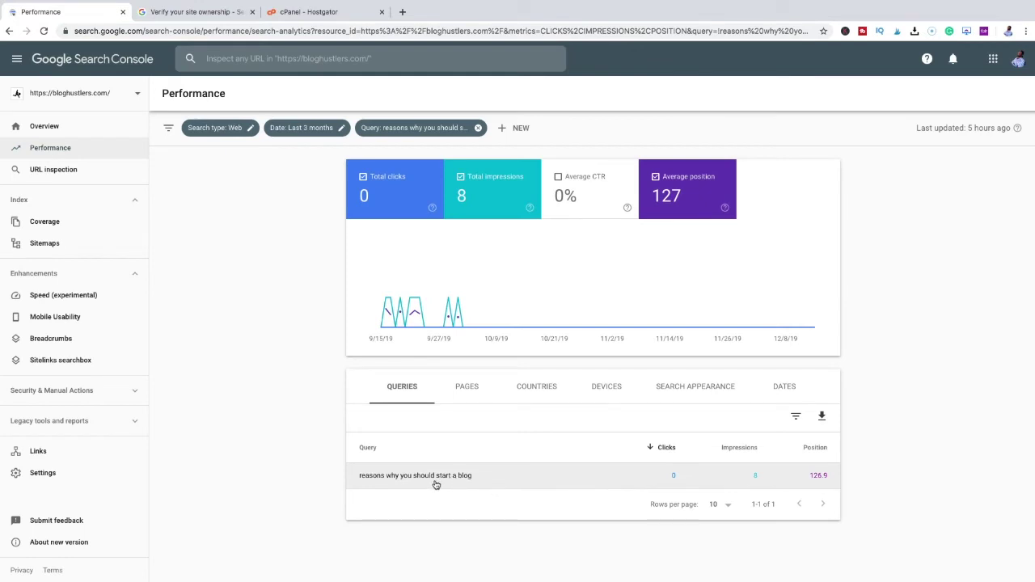
mouse_move(415, 313)
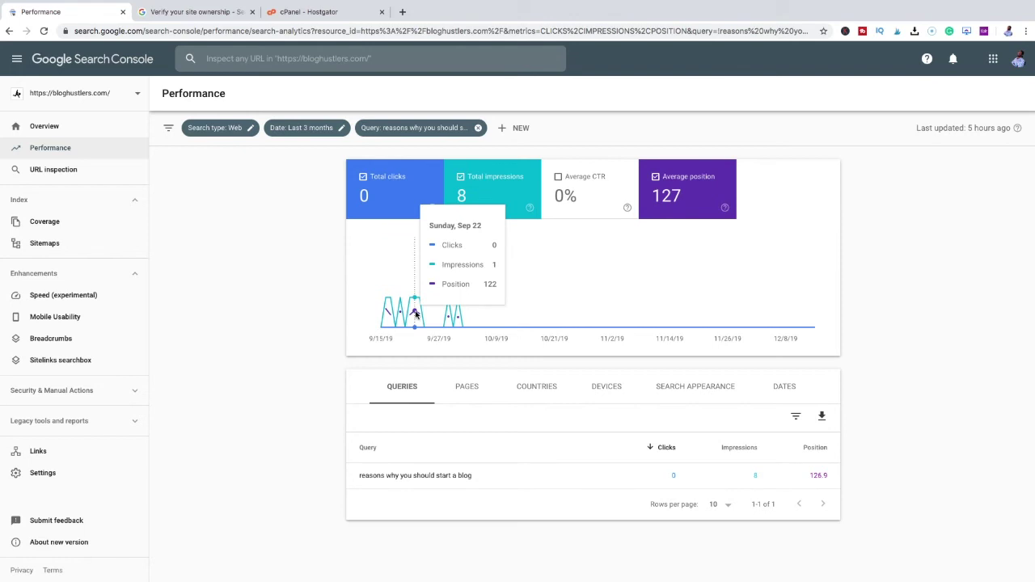
mouse_move(452, 318)
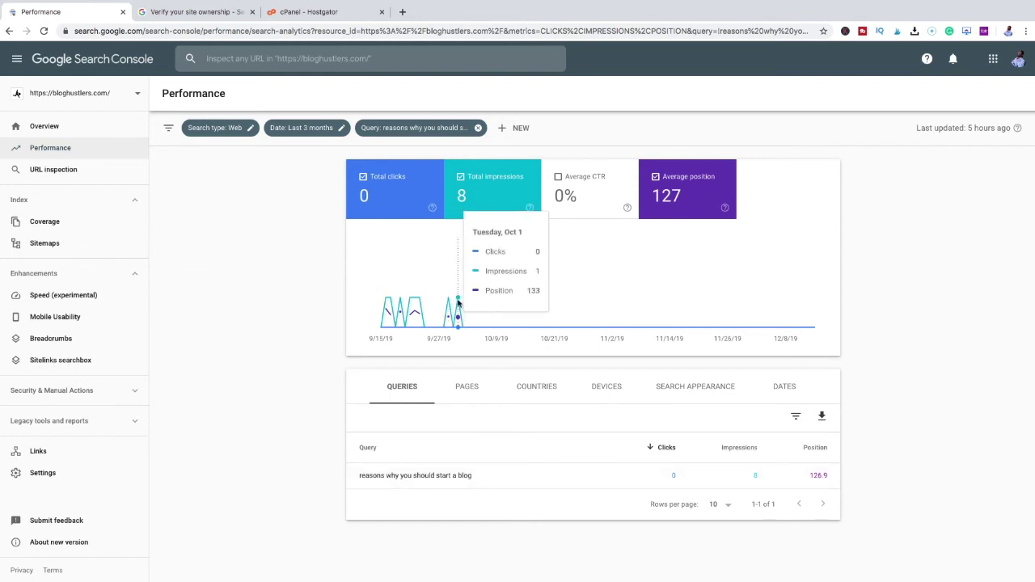
Review the filtered query's performance broken down by pages, countries, devices, search appearance and dates.
click(466, 391)
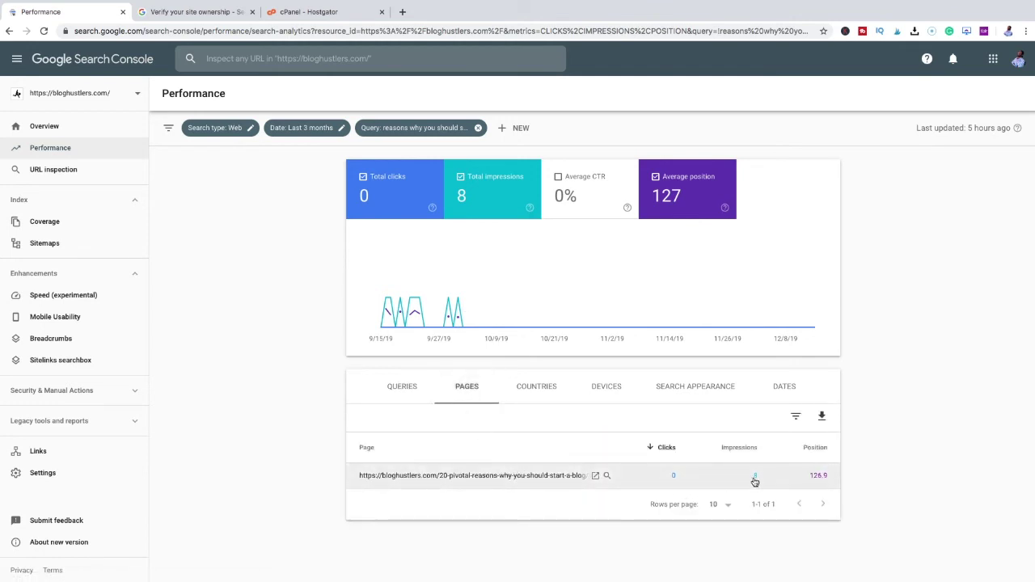
click(553, 397)
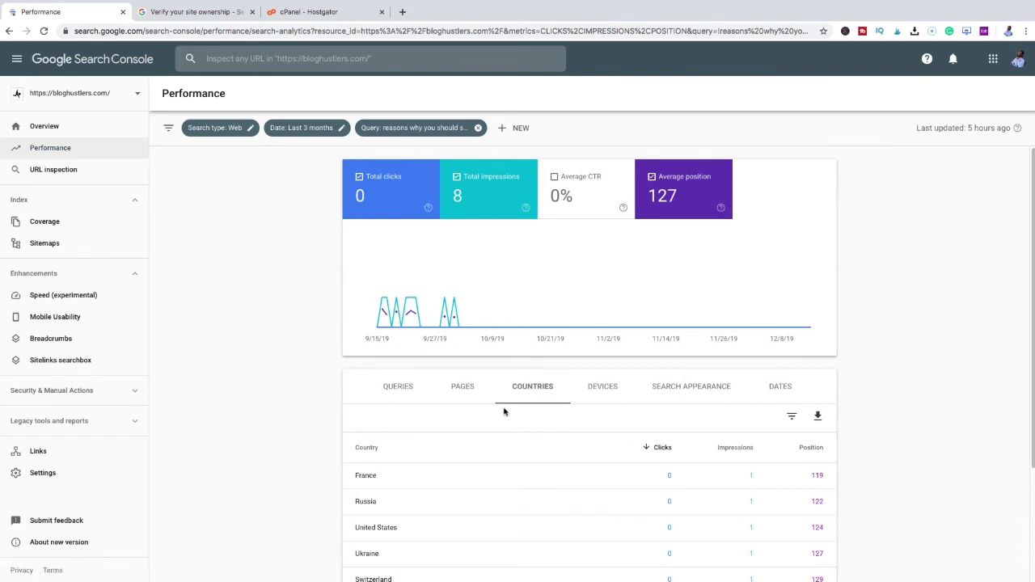
scroll(557, 520, down, 2)
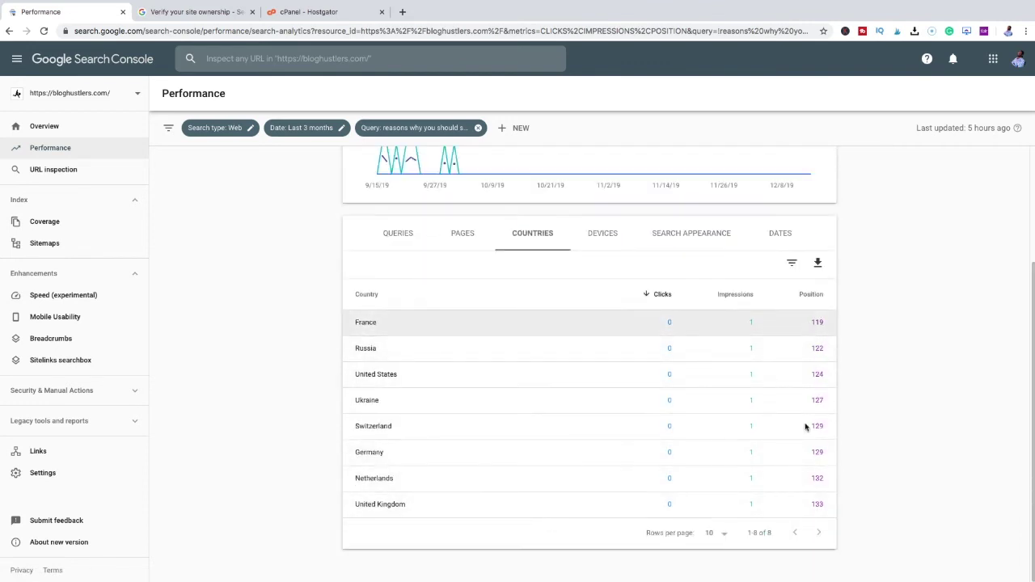
click(608, 234)
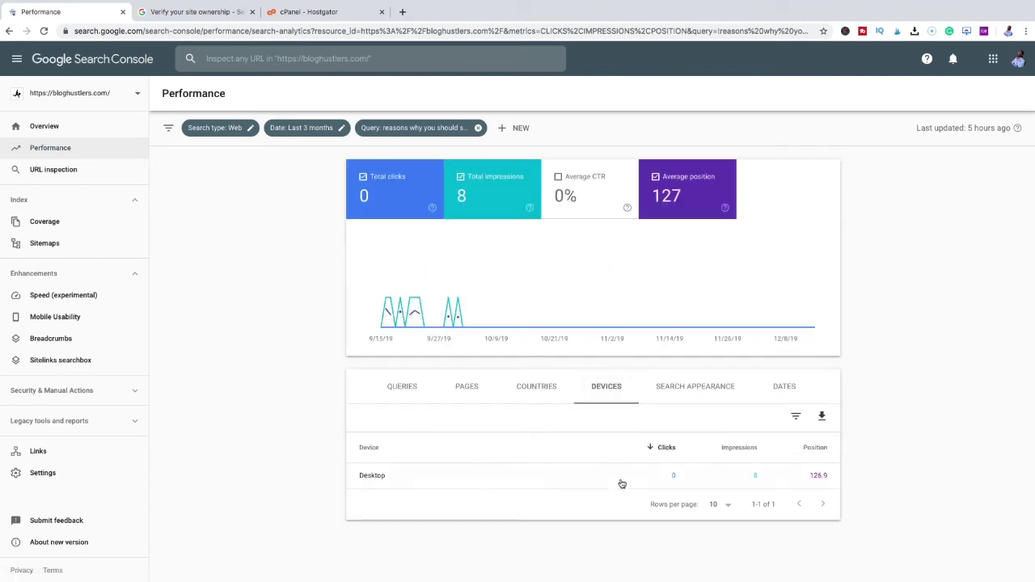
click(706, 395)
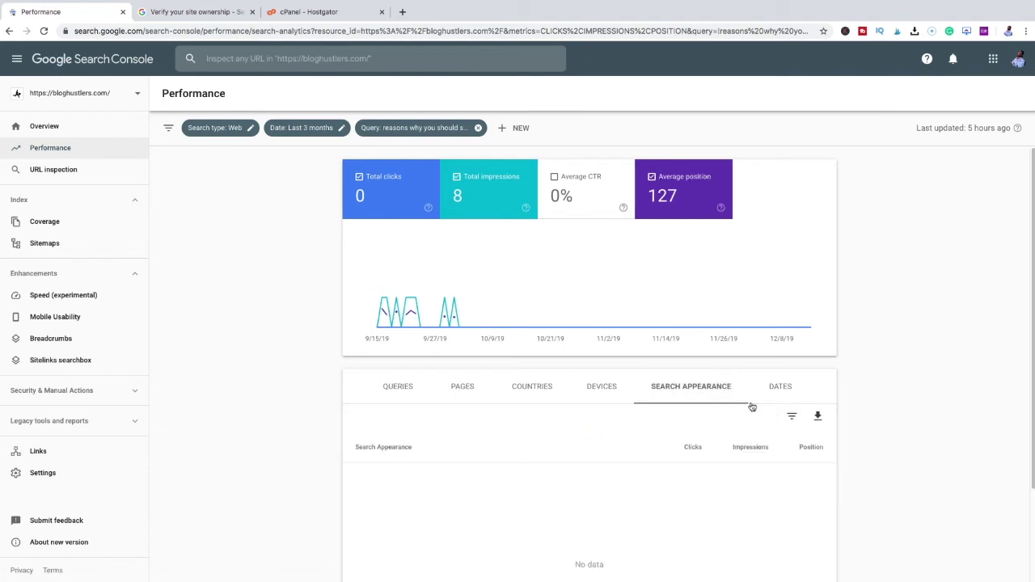
click(781, 388)
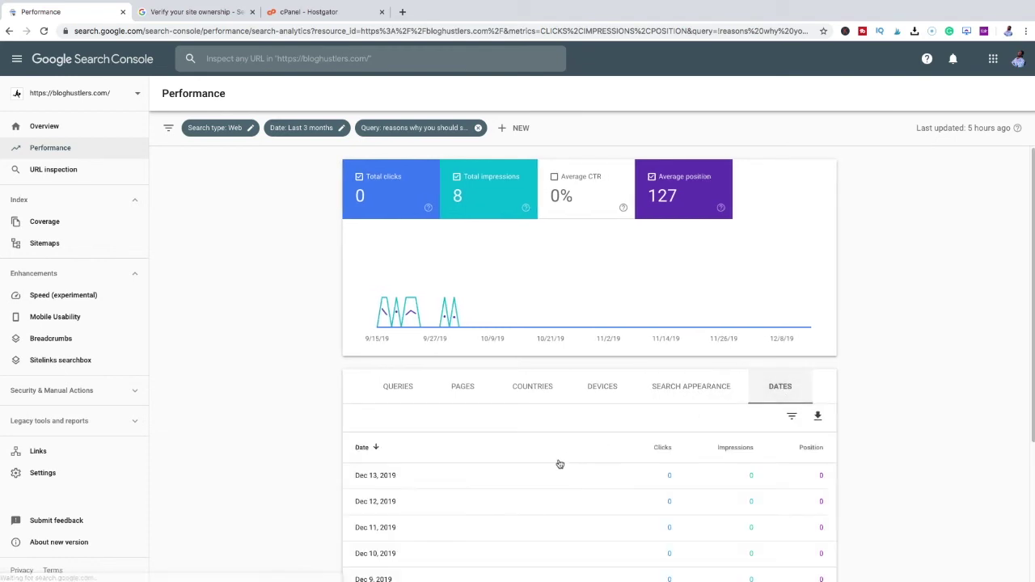
scroll(447, 477, down, 3)
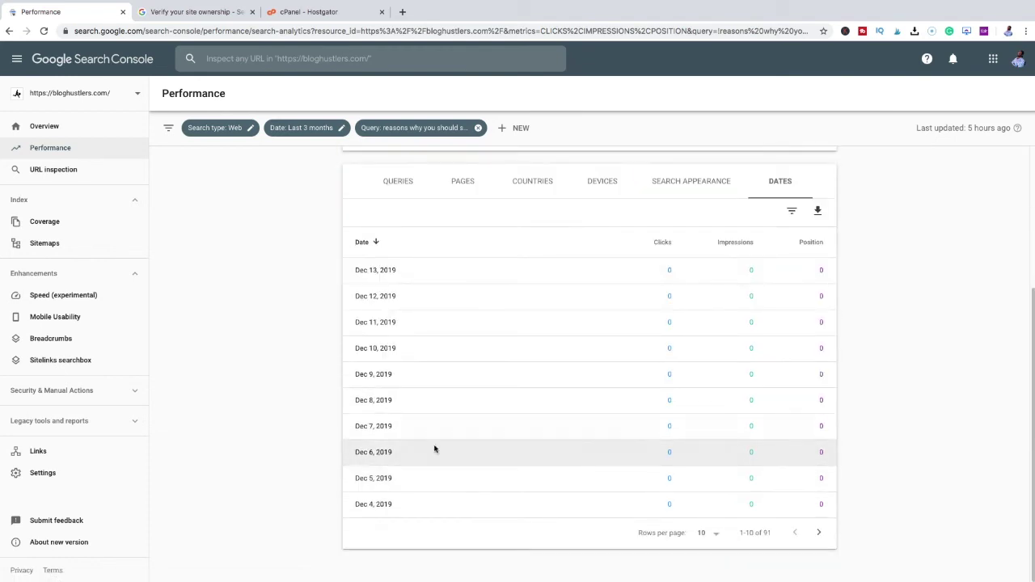
scroll(275, 365, up, 3)
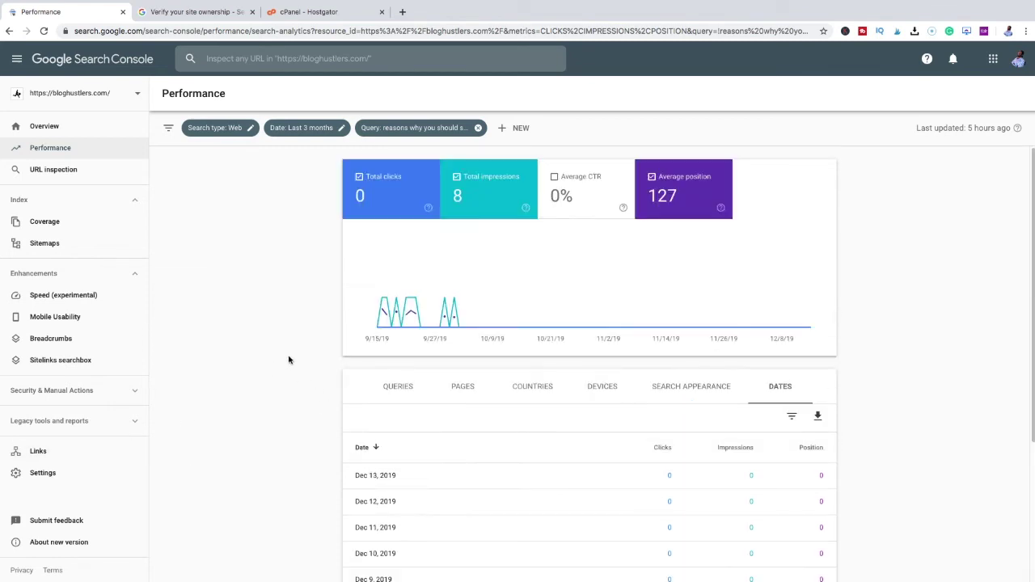
Open the WordPress dashboard at bloghustlers.com/wp-admin/ in a new browser tab.
click(400, 12)
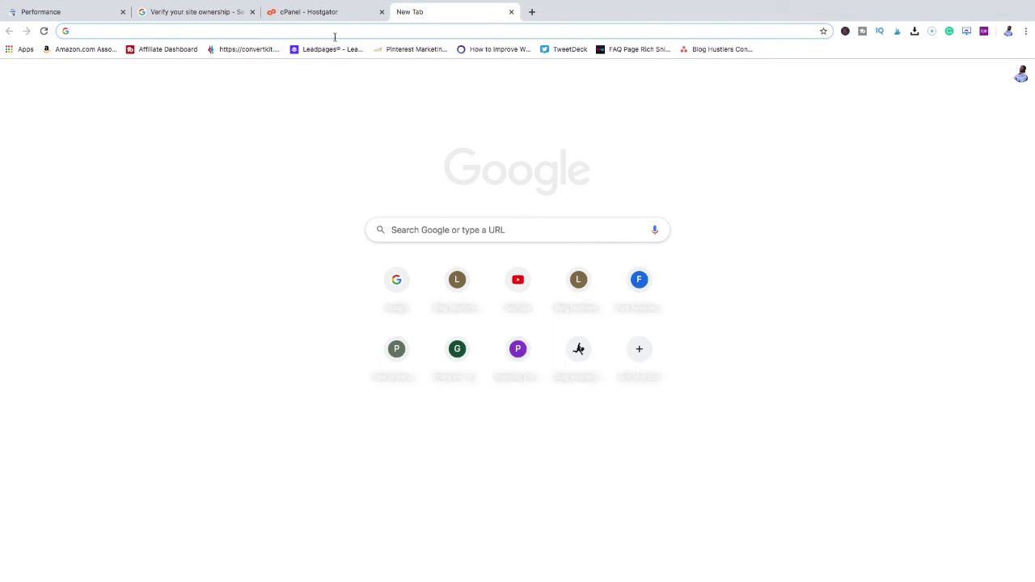
text(b)
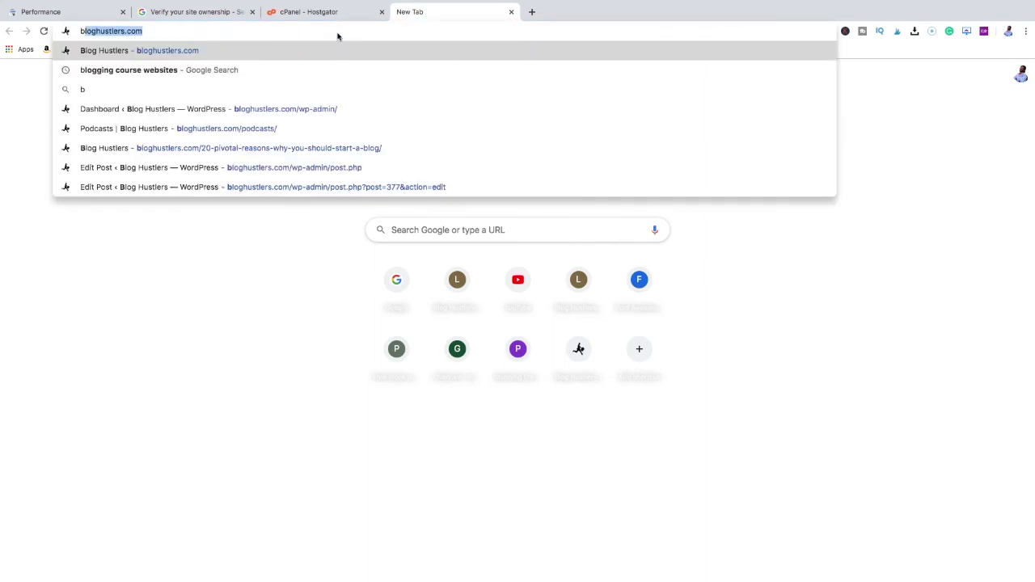
key(Right)
text(/wp)
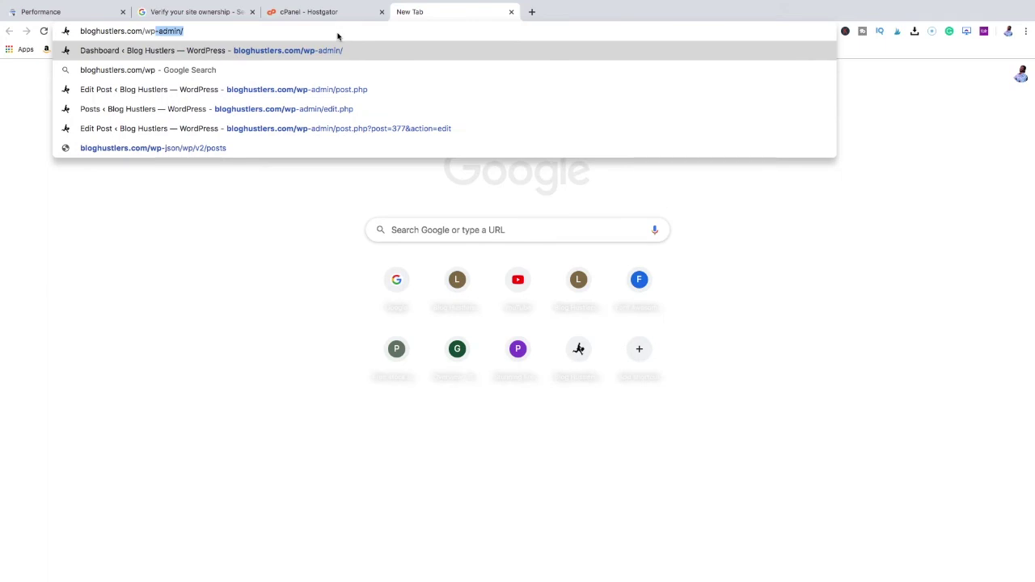
key(Right)
key(Return)
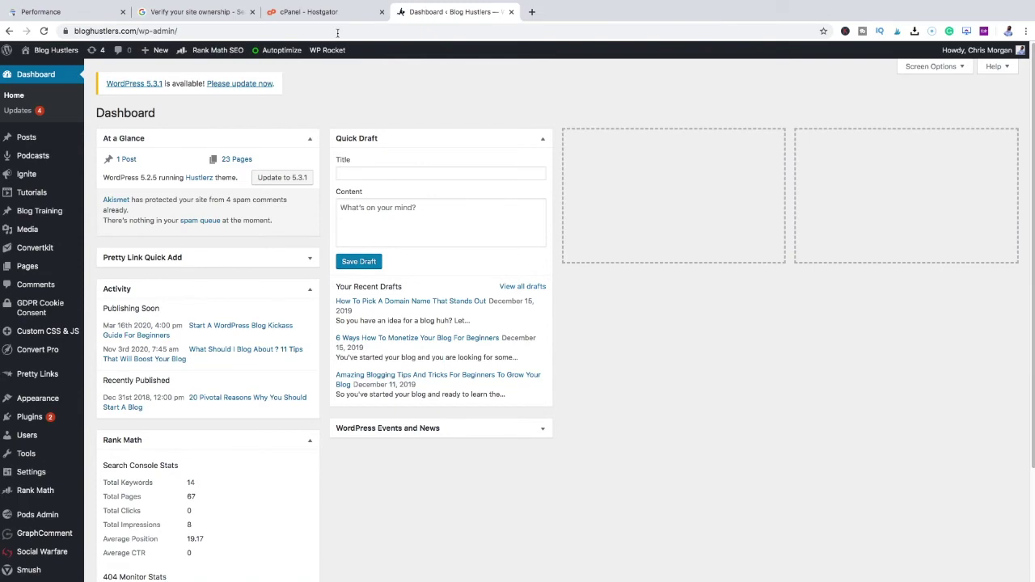
click(71, 12)
scroll(210, 275, down, 2)
scroll(210, 275, up, 2)
click(76, 102)
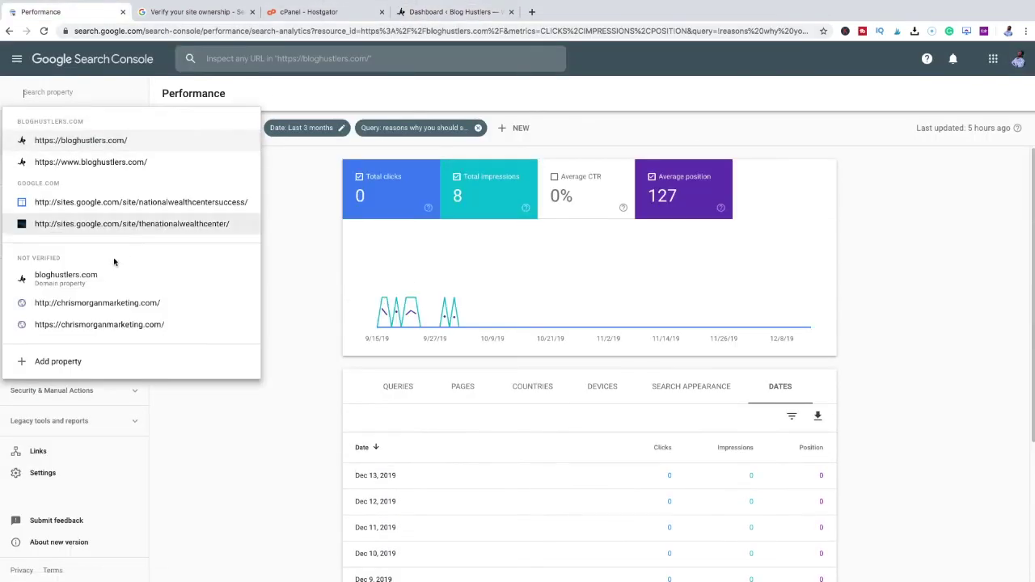
click(71, 363)
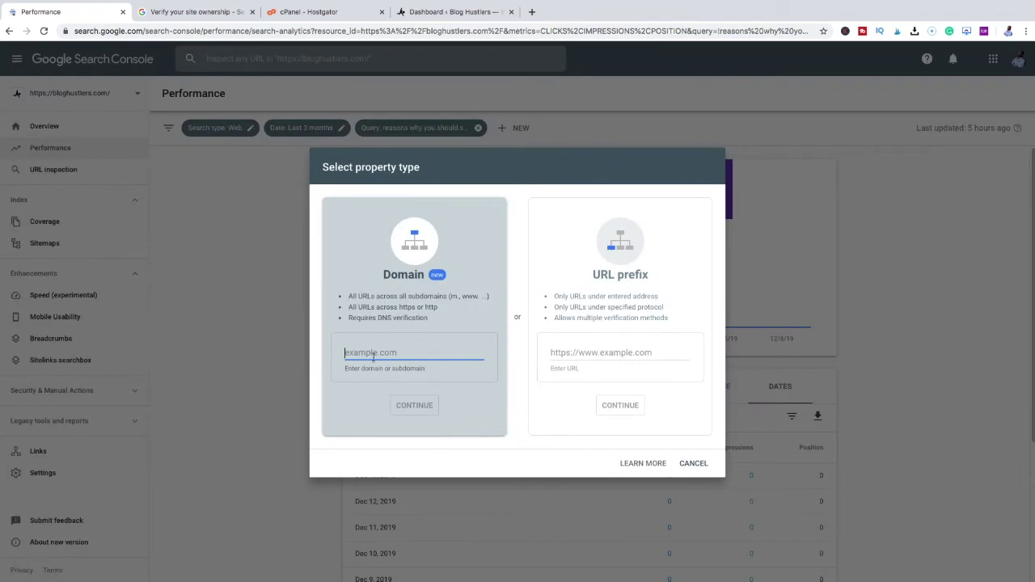
text(www)
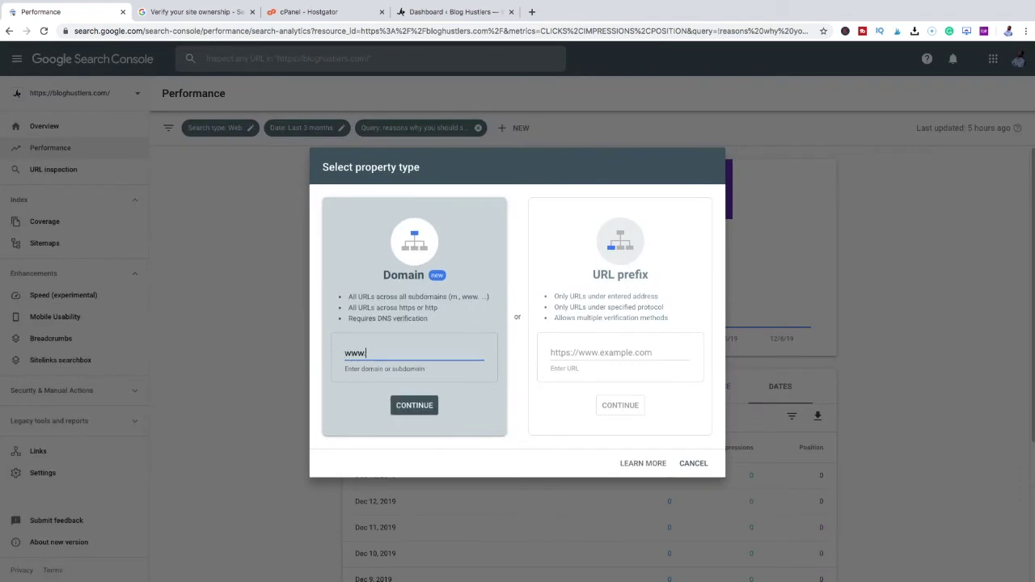
text(.bloghustlers.com)
click(433, 408)
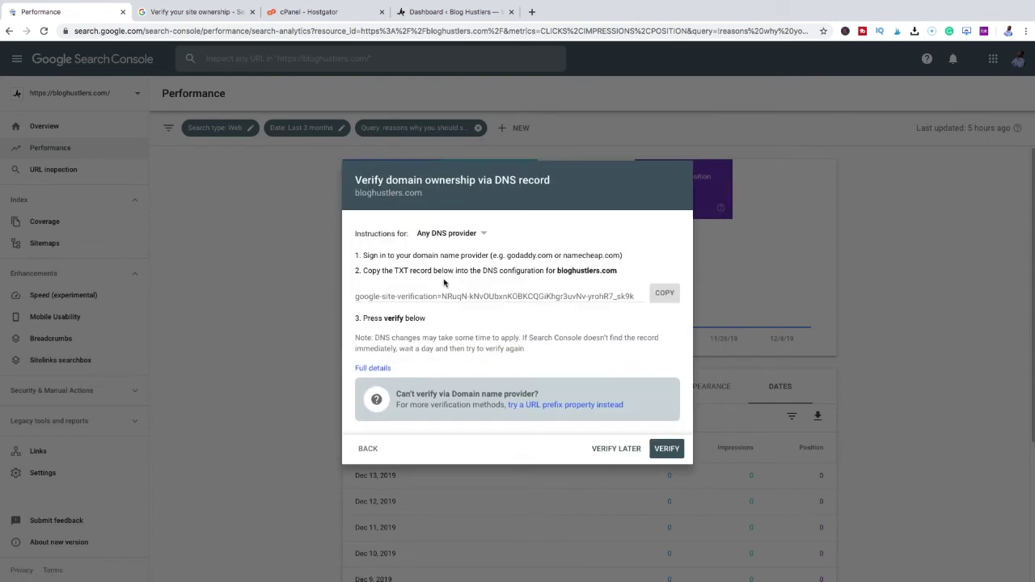
Copy the full google-site-verification TXT record from the domain ownership dialog.
drag(355, 296, 639, 297)
right_click(639, 296)
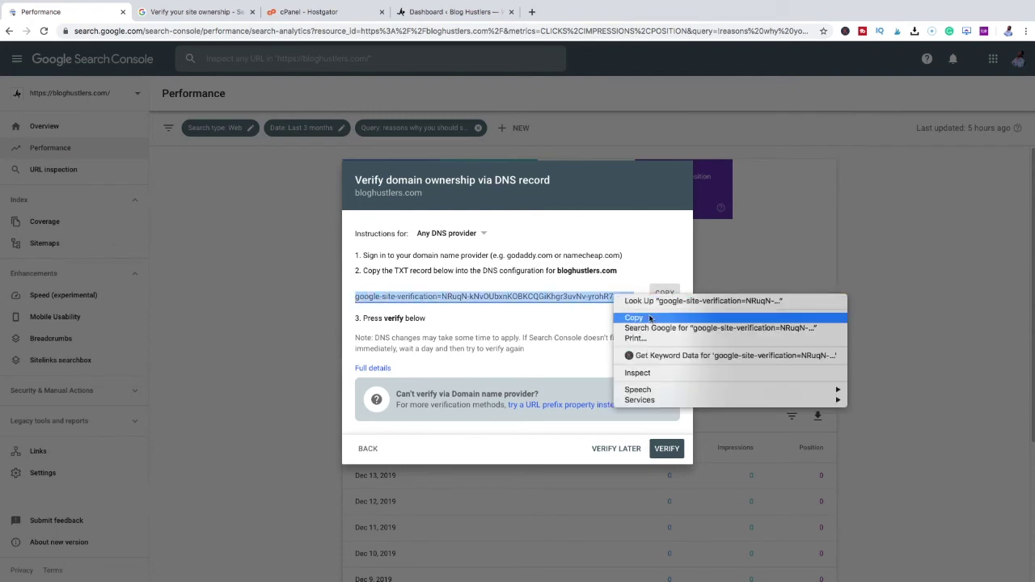
click(647, 319)
Switch to the WordPress dashboard of Blog Hustlers and open the page for adding new plugins.
click(447, 13)
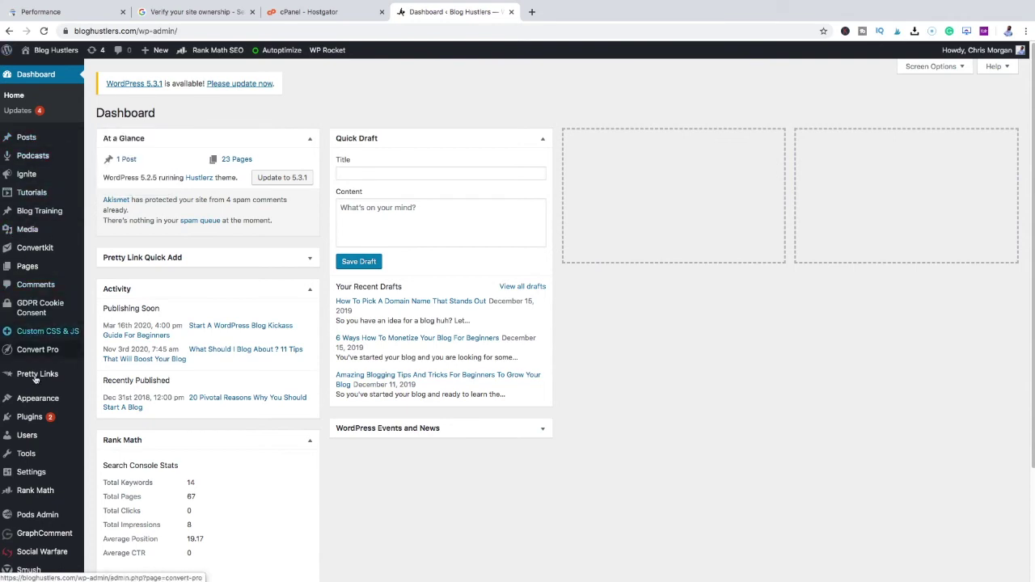
mouse_move(43, 402)
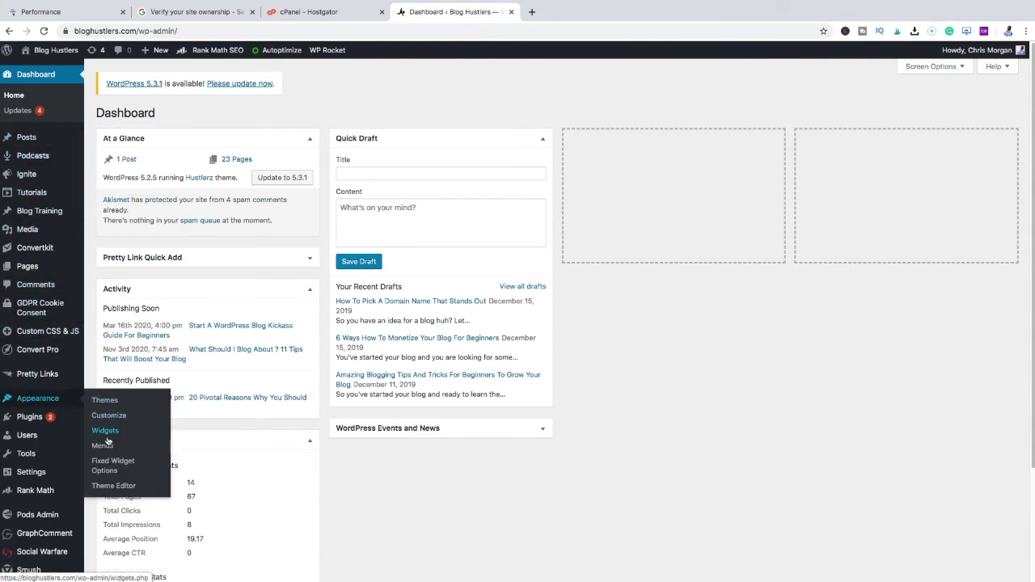
mouse_move(49, 421)
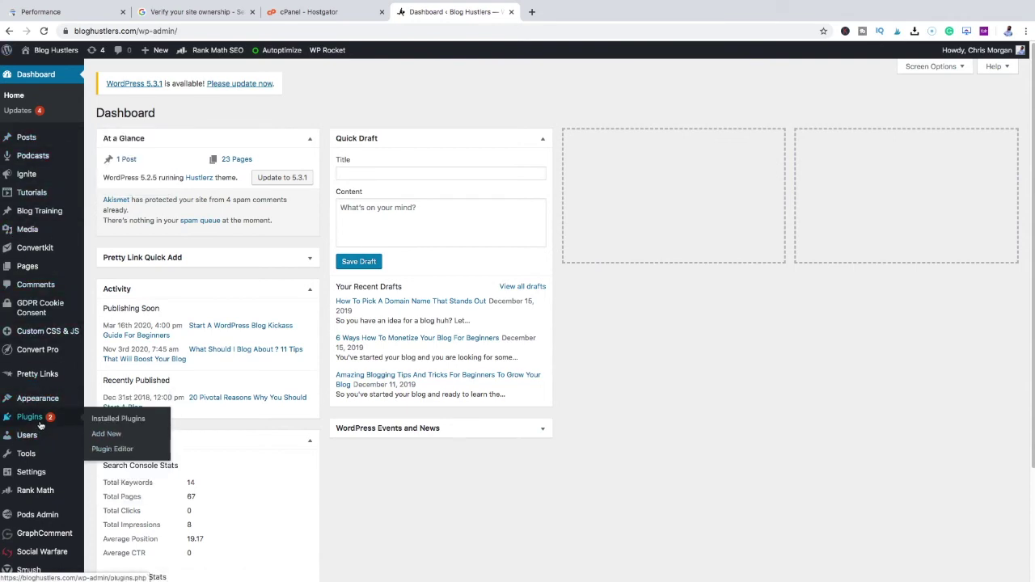
click(117, 435)
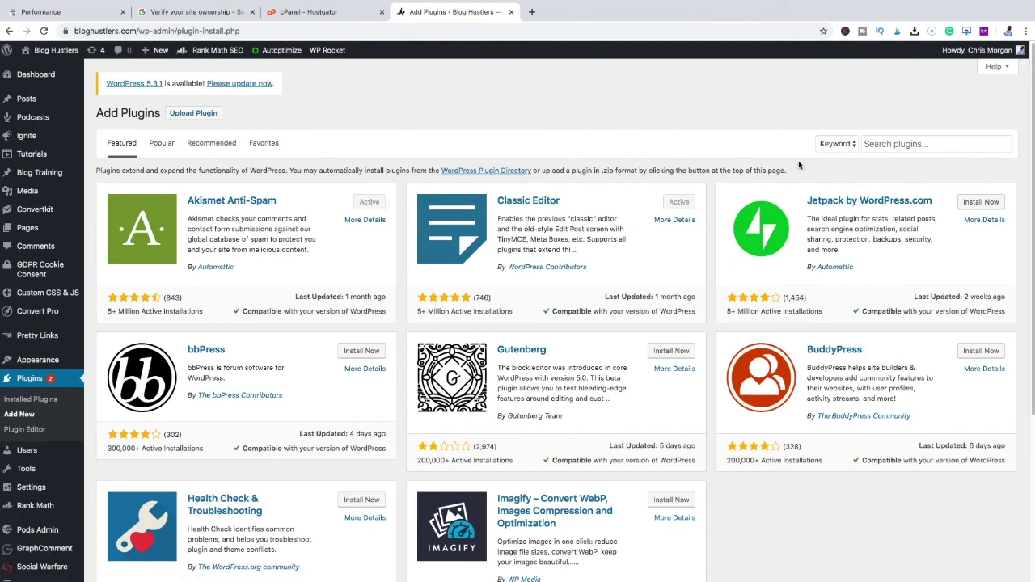
Search the plugin directory for "Insert headers", and install and activate the Insert Headers and Footers plugin.
click(900, 146)
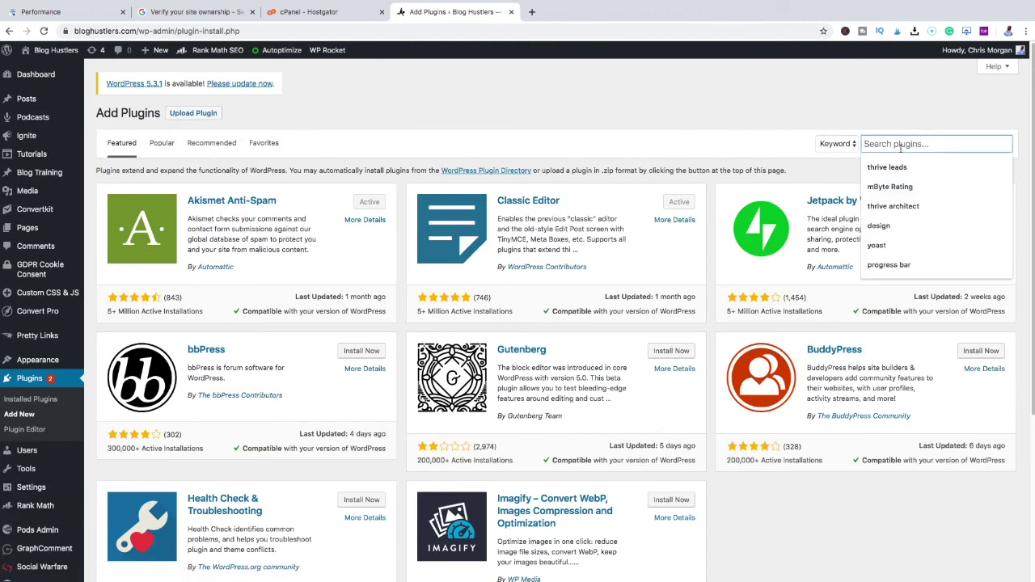
text(Inss)
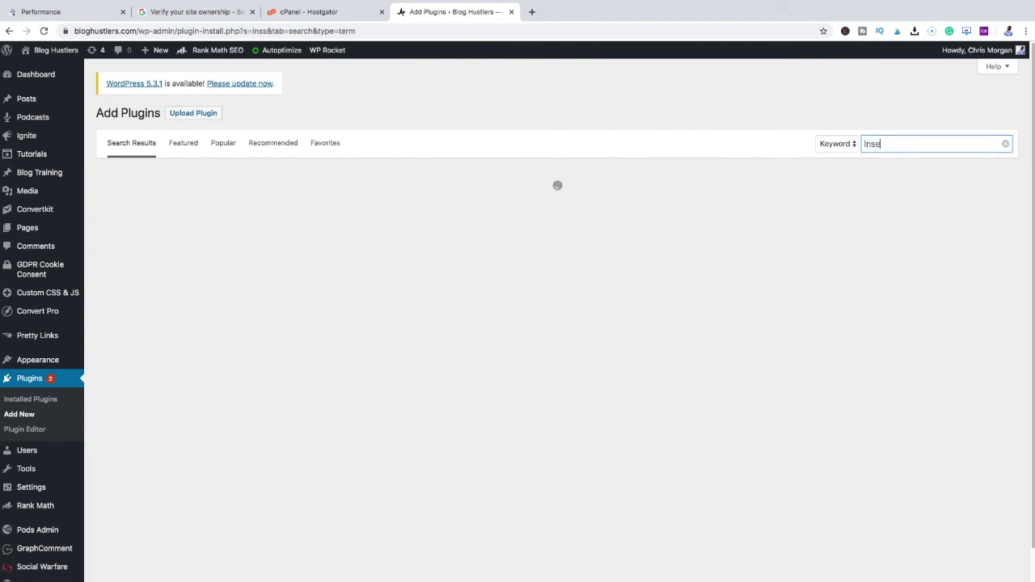
text(headers)
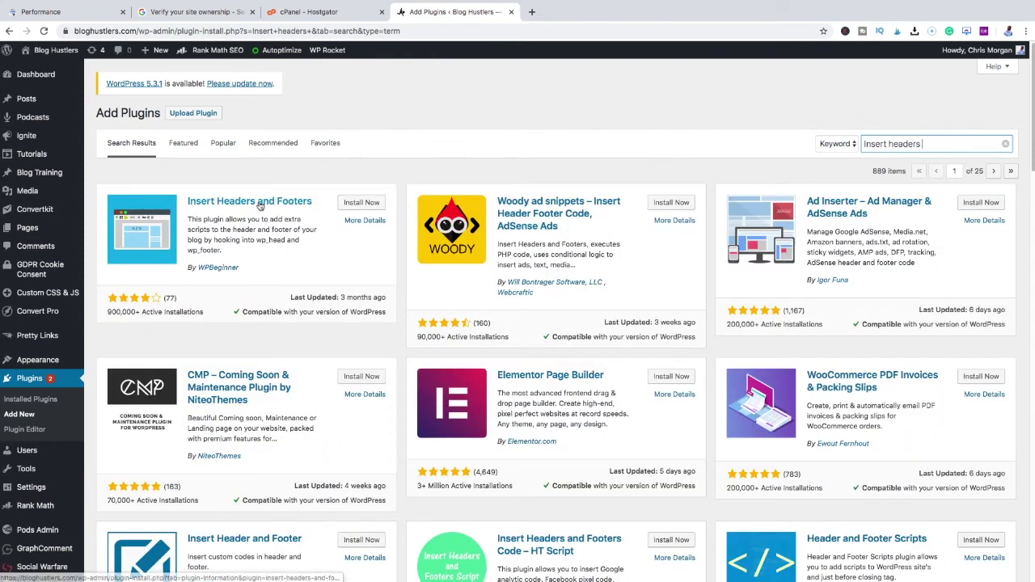
click(362, 204)
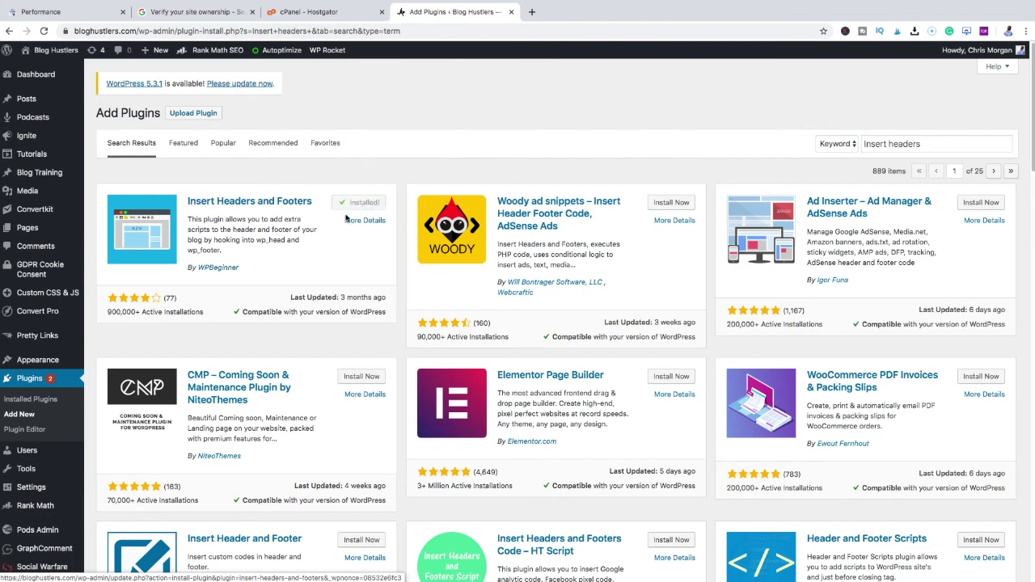
click(366, 209)
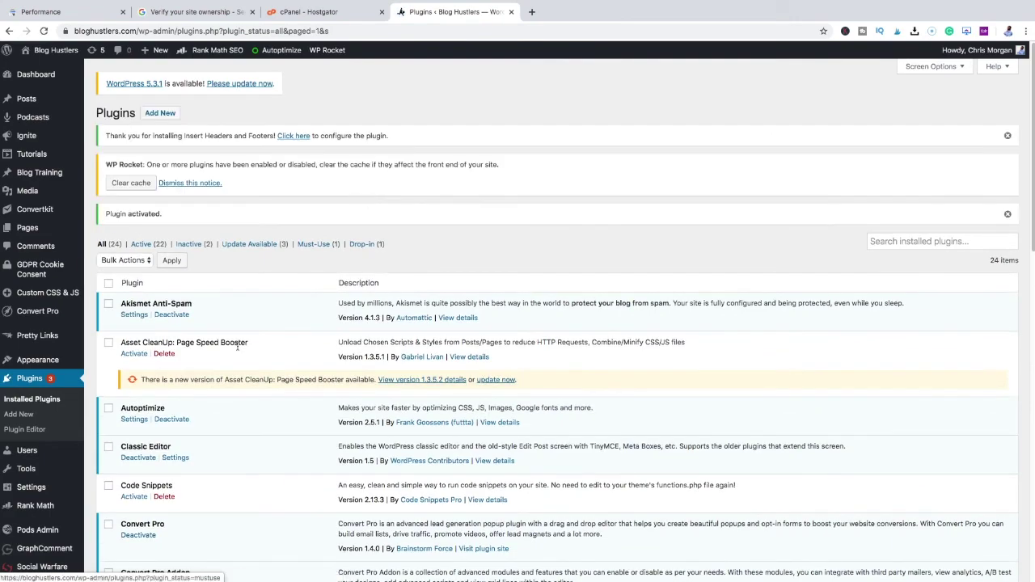
Open the settings page of the newly activated Insert Headers and Footers plugin.
scroll(193, 351, down, 3)
scroll(186, 380, down, 3)
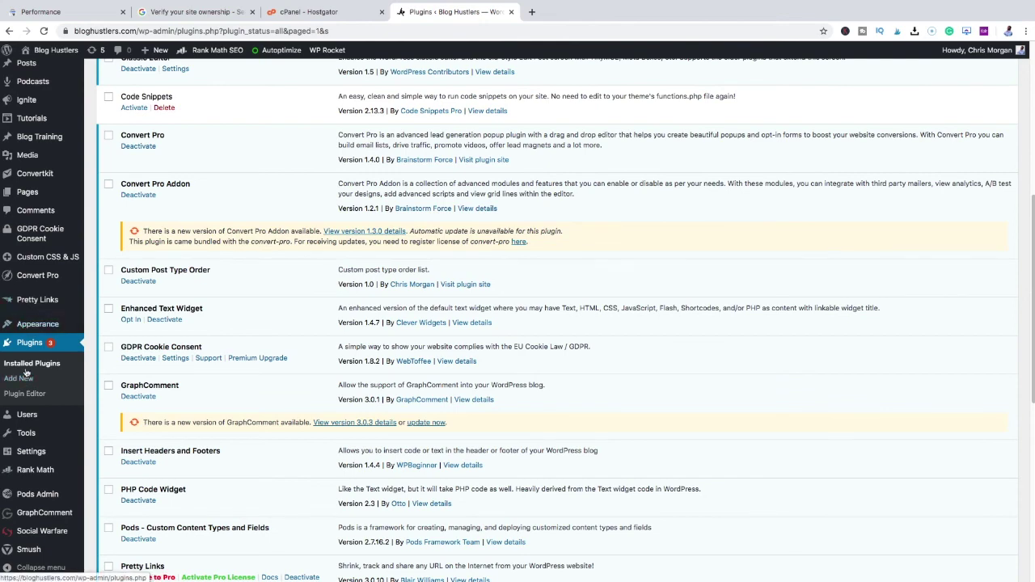
mouse_move(48, 327)
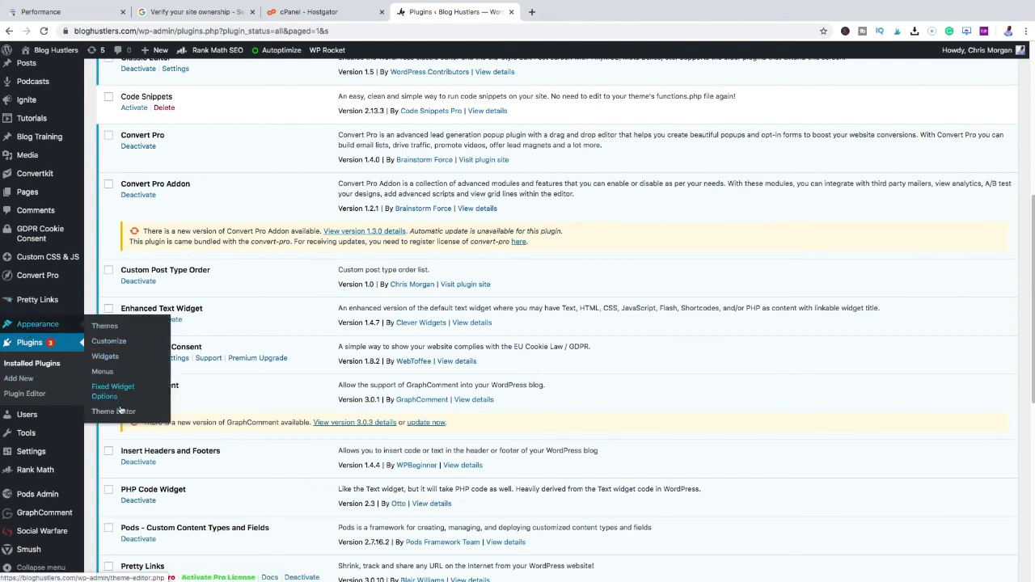
scroll(73, 453, down, 3)
scroll(33, 470, up, 6)
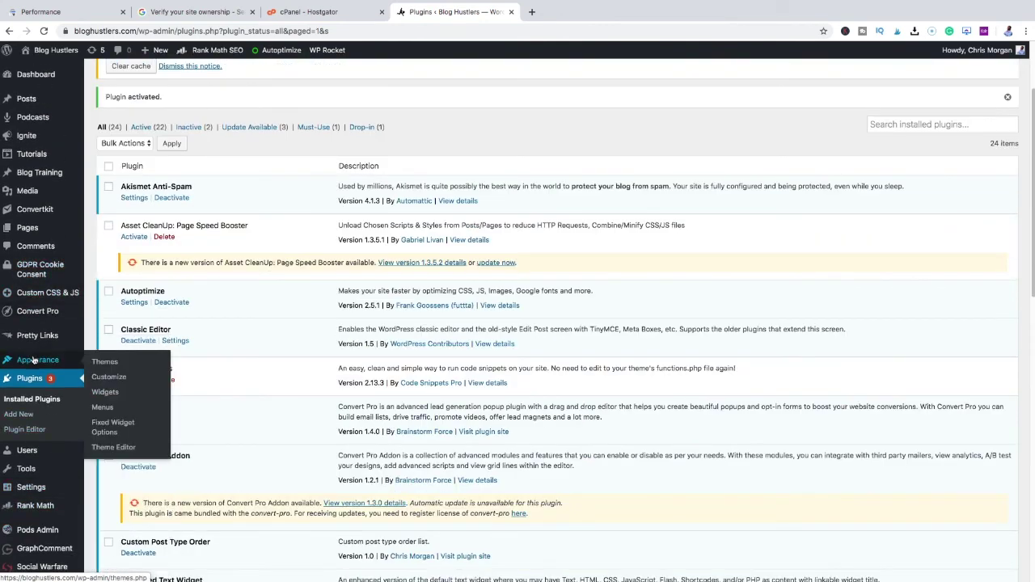
mouse_move(32, 361)
mouse_move(35, 472)
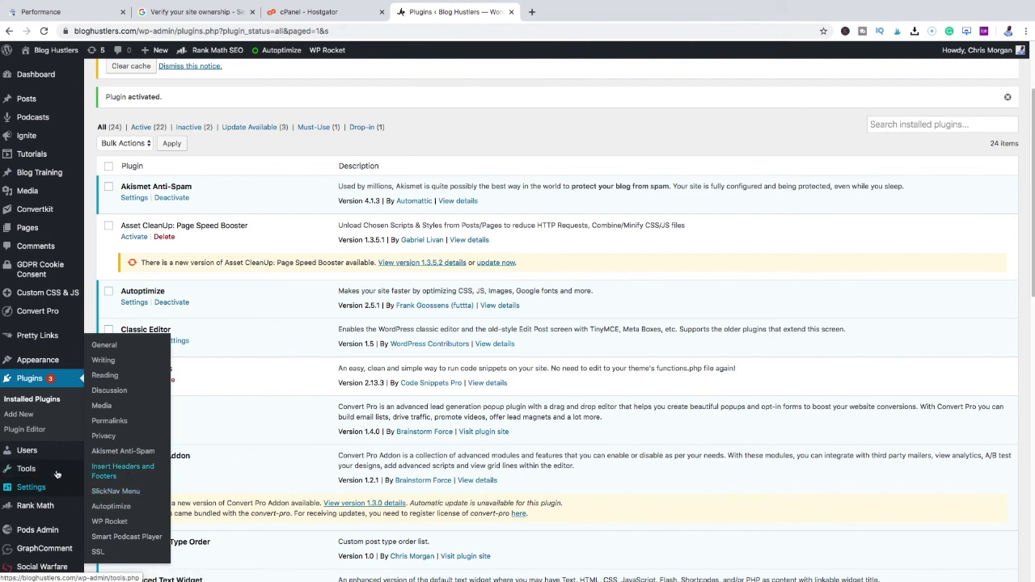
click(106, 476)
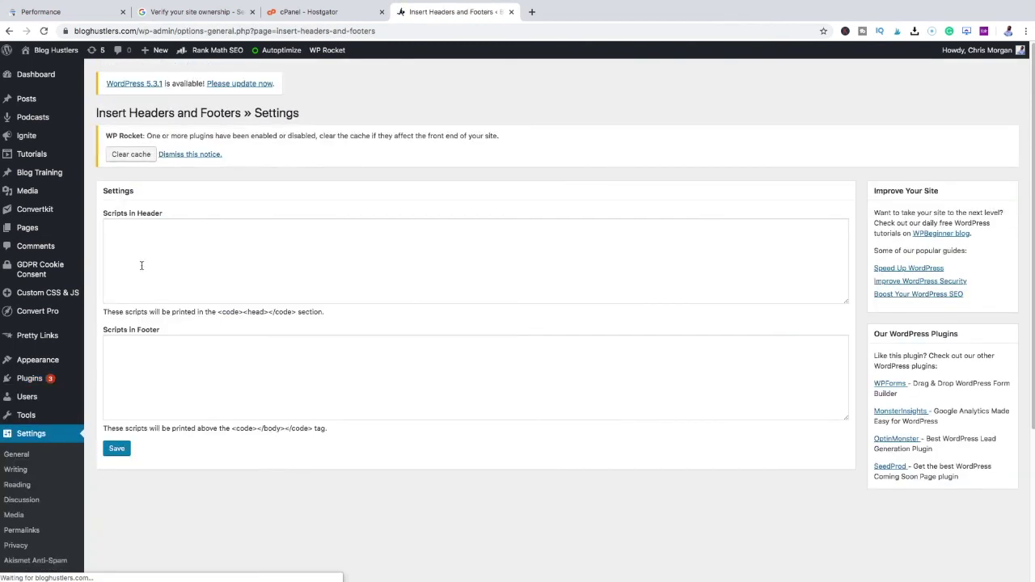
Paste the copied Google site verification token into the Scripts in Header field and save the plugin settings.
click(154, 240)
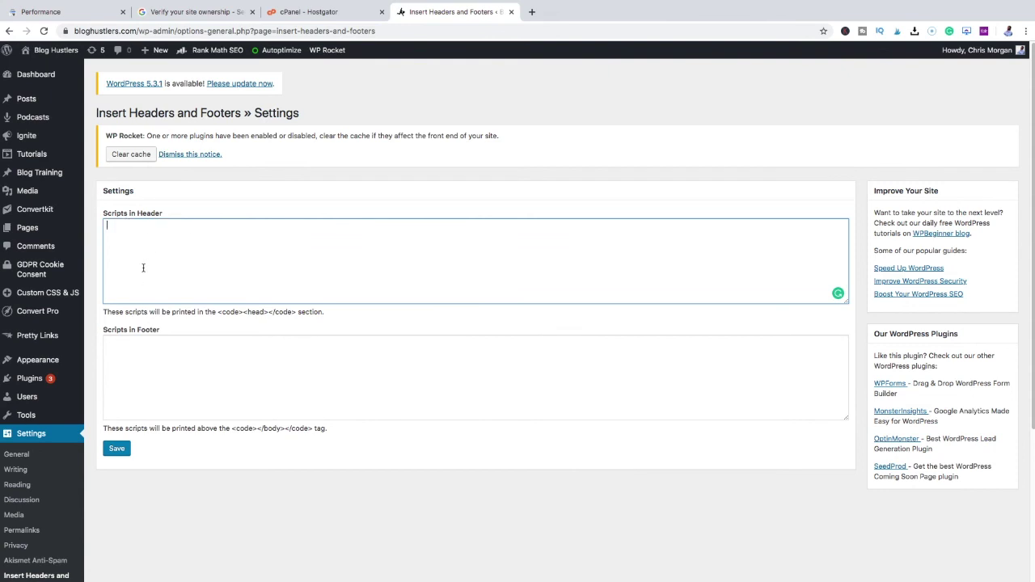
key(ctrl+v)
click(128, 448)
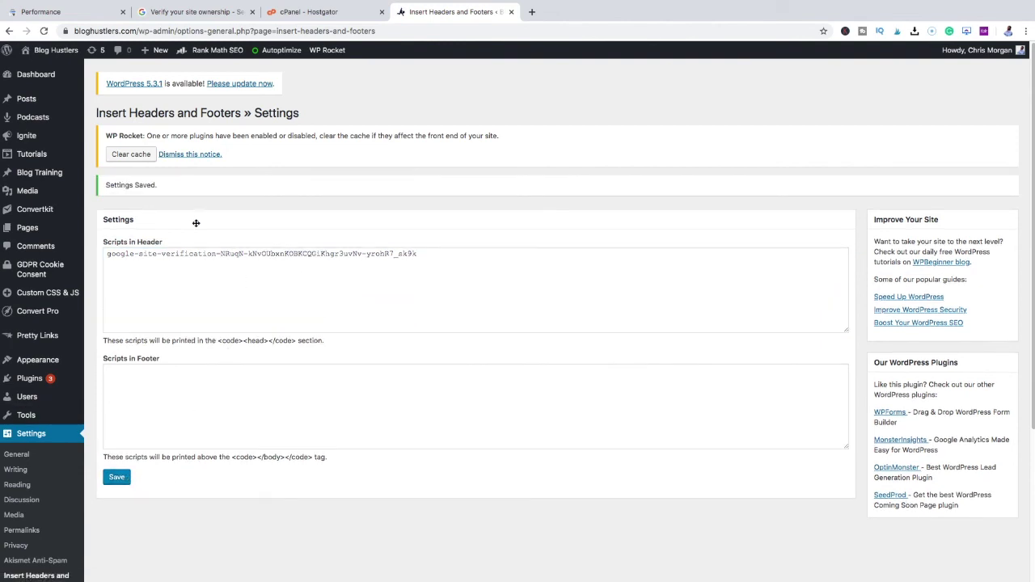
Review the HostGator DNS records and the Search Console Help article on verifying site ownership.
click(346, 13)
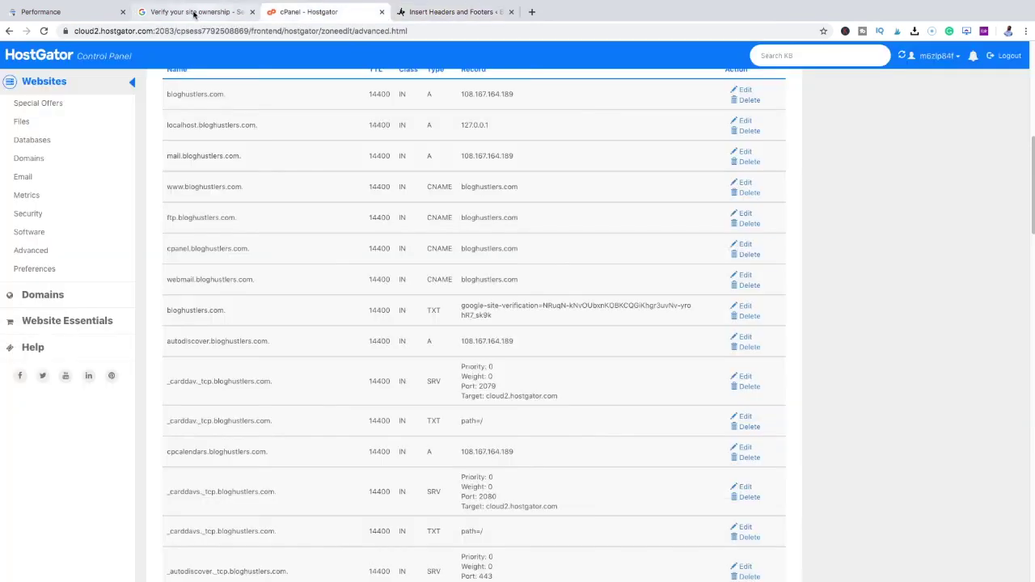
click(198, 12)
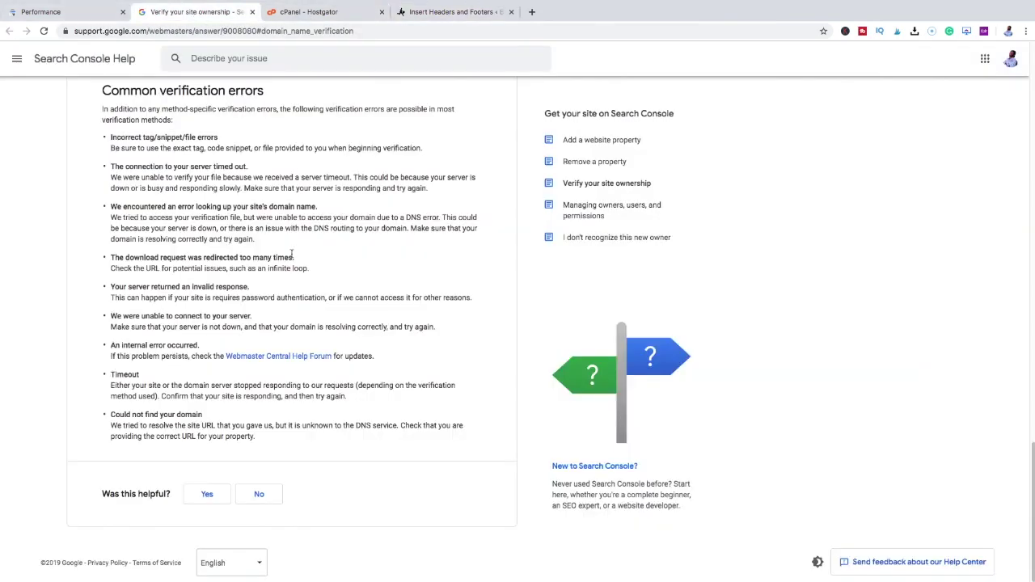
scroll(295, 267, up, 20)
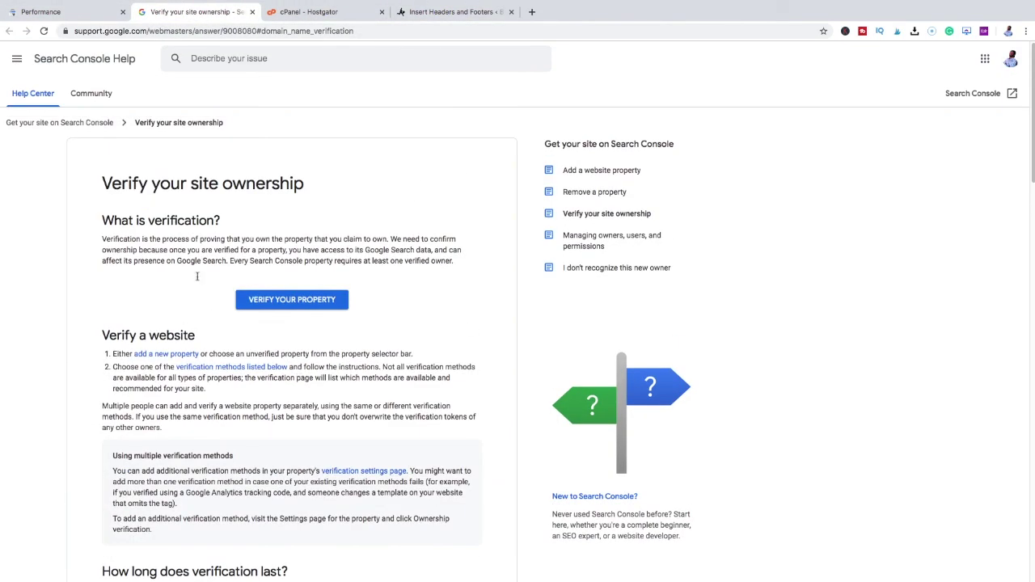
scroll(262, 311, down, 3)
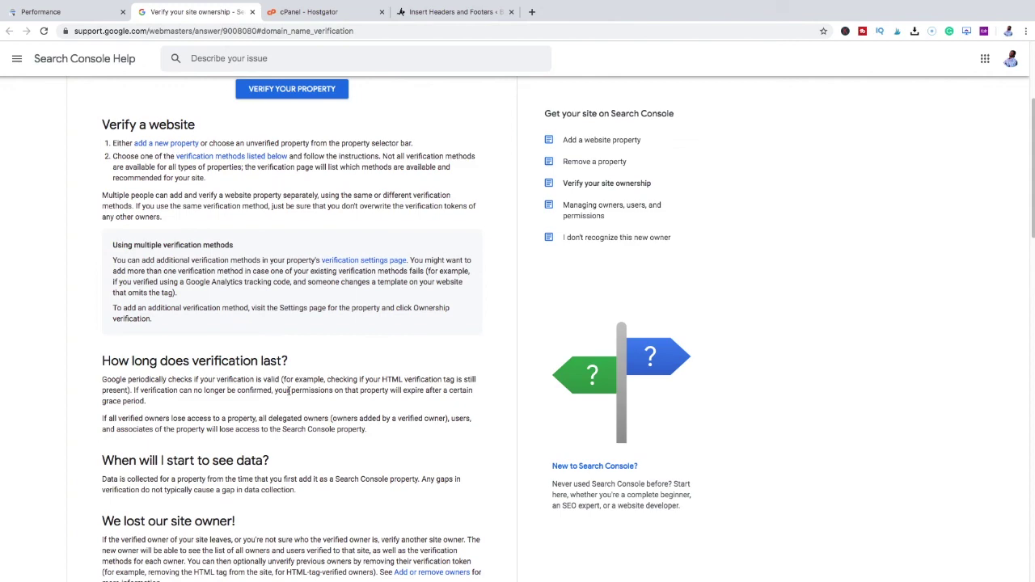
scroll(283, 393, down, 4)
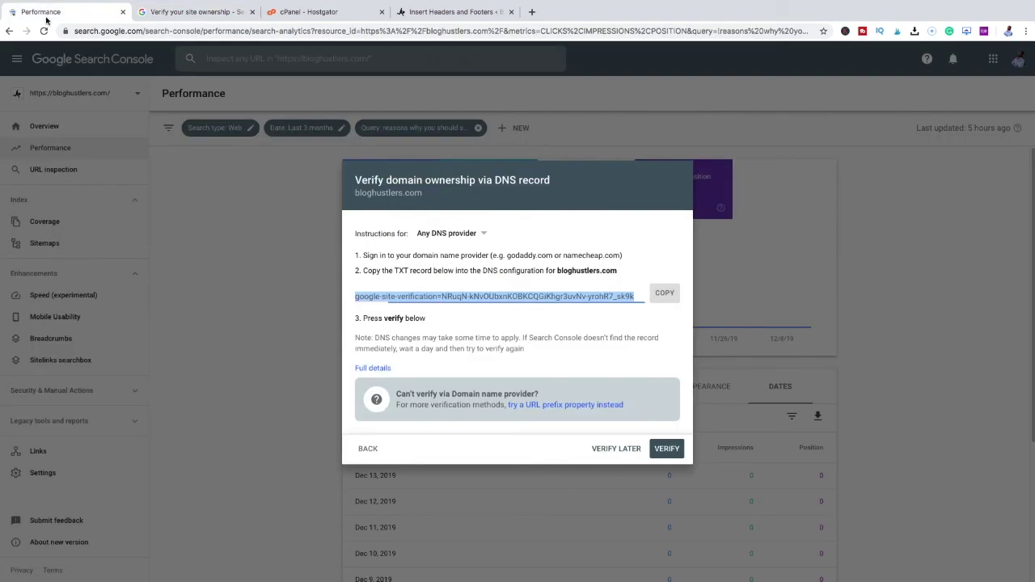
Return to Search Console, try to verify the bloghustlers.com domain ownership via the DNS record, and dismiss the result message.
click(45, 12)
click(666, 448)
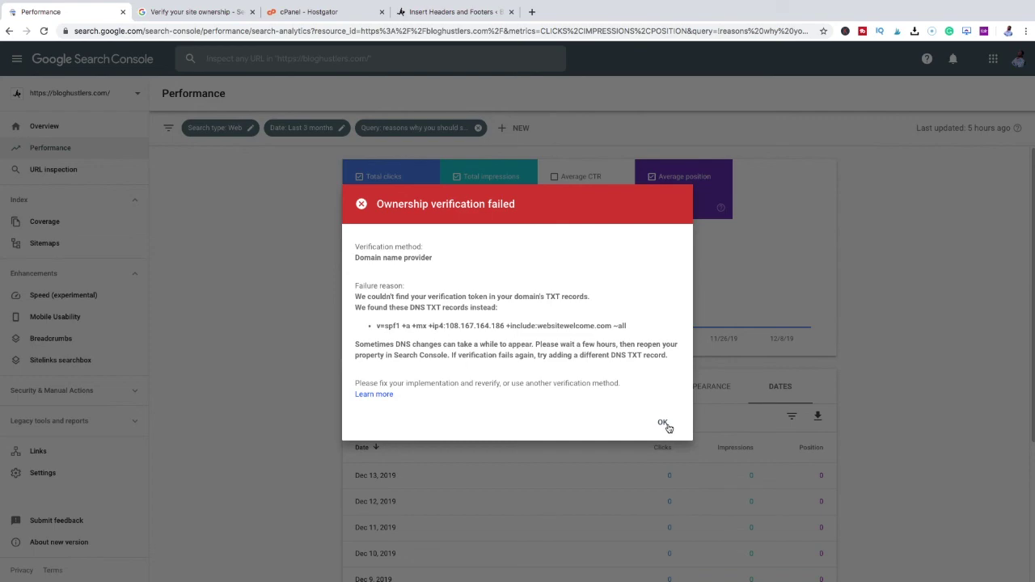
click(663, 424)
Check the token in the plugin's Scripts in Header field against the help article and the Search Console verification dialog.
click(454, 10)
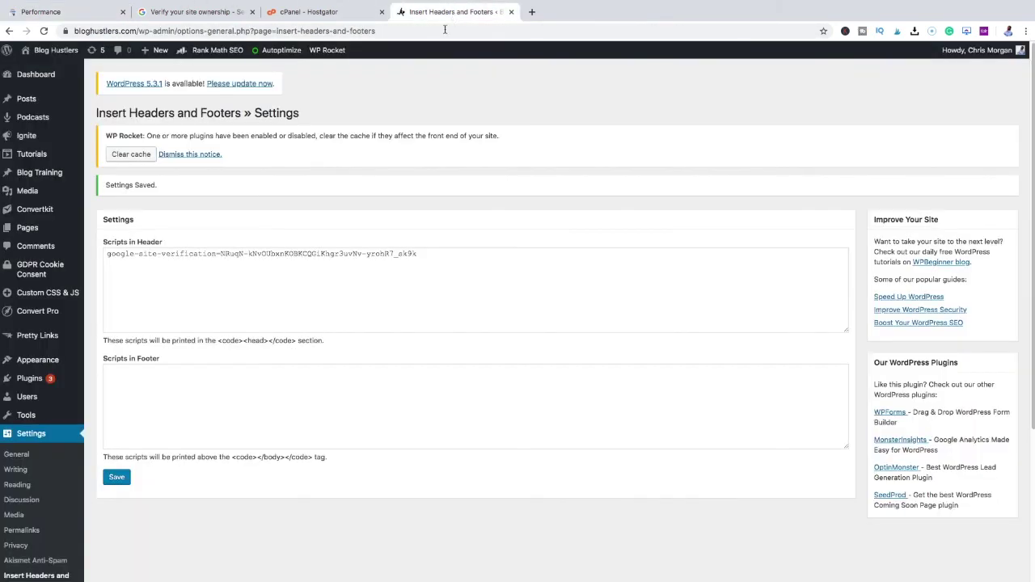
click(219, 300)
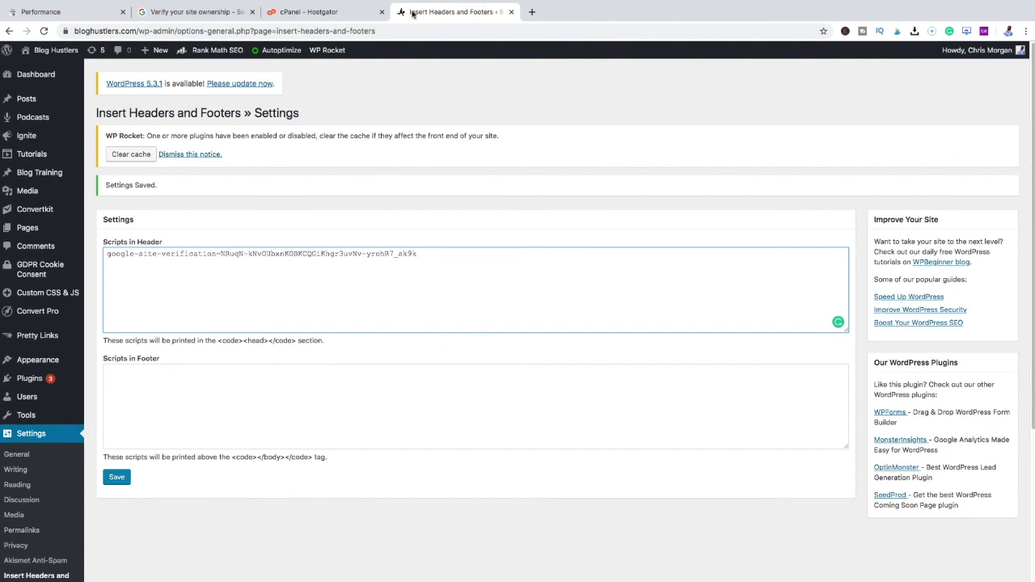
click(312, 11)
click(230, 18)
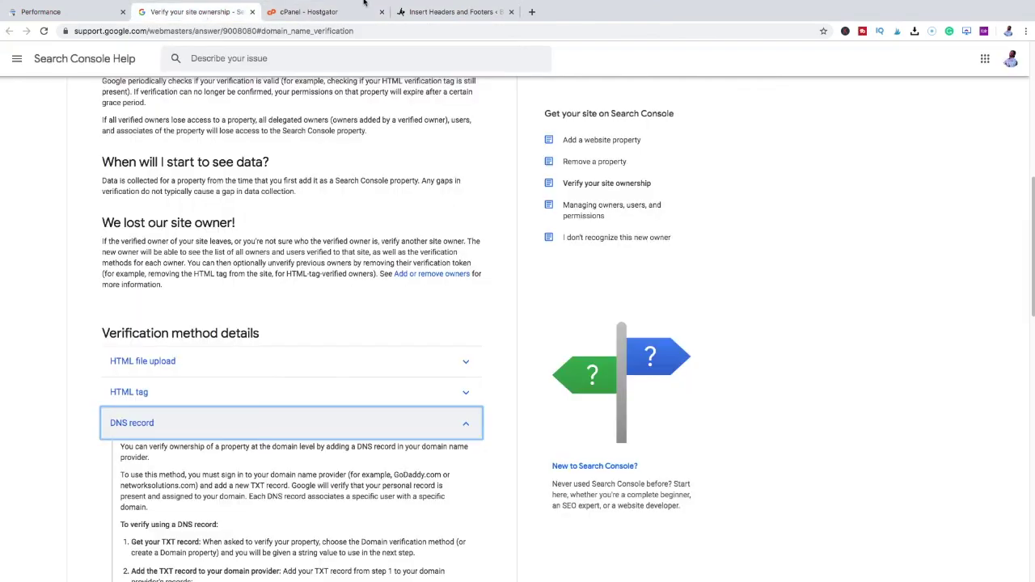
click(453, 12)
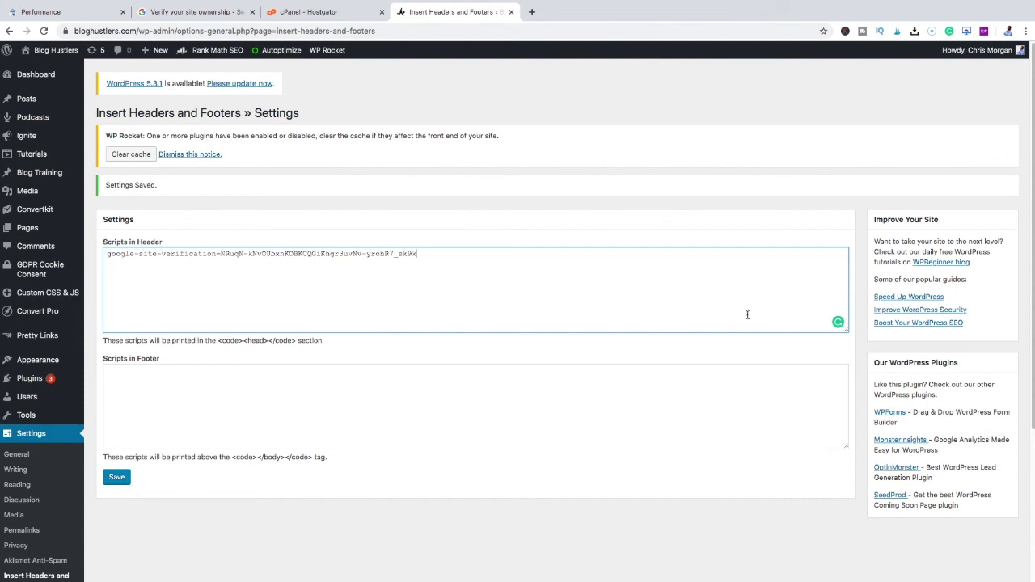
click(78, 16)
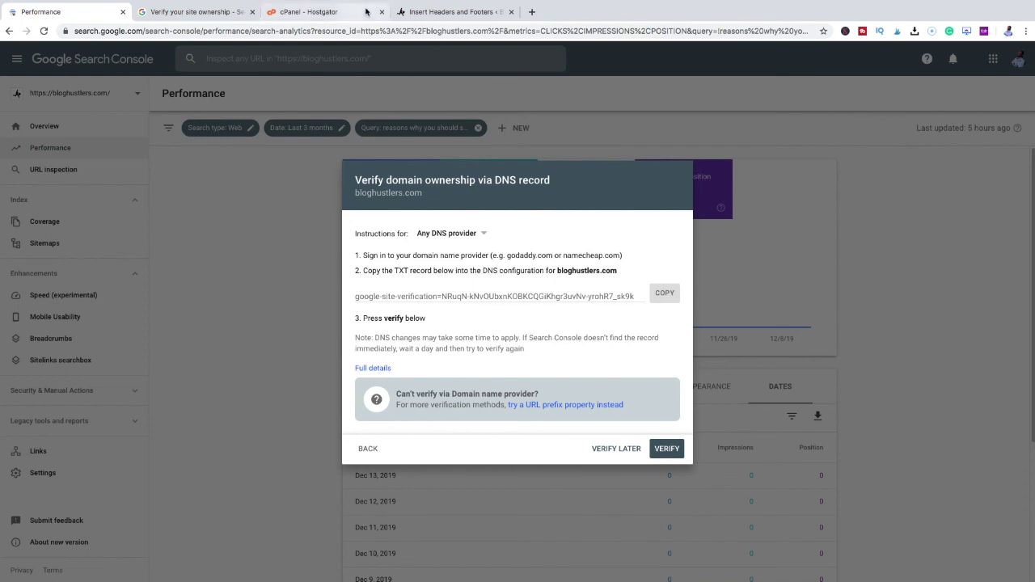
click(453, 11)
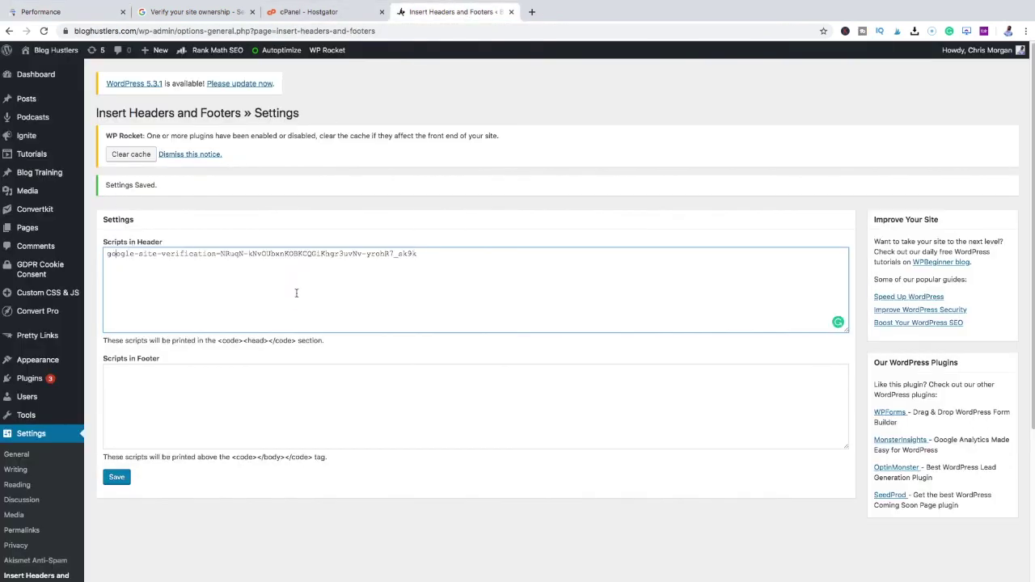